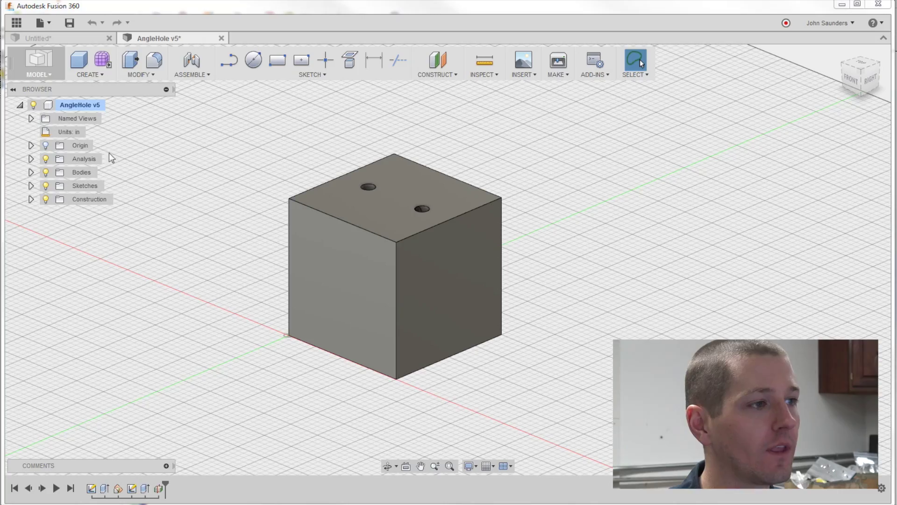
- Switch from the MODEL workspace to the CAM workspace
left_click(47, 75)
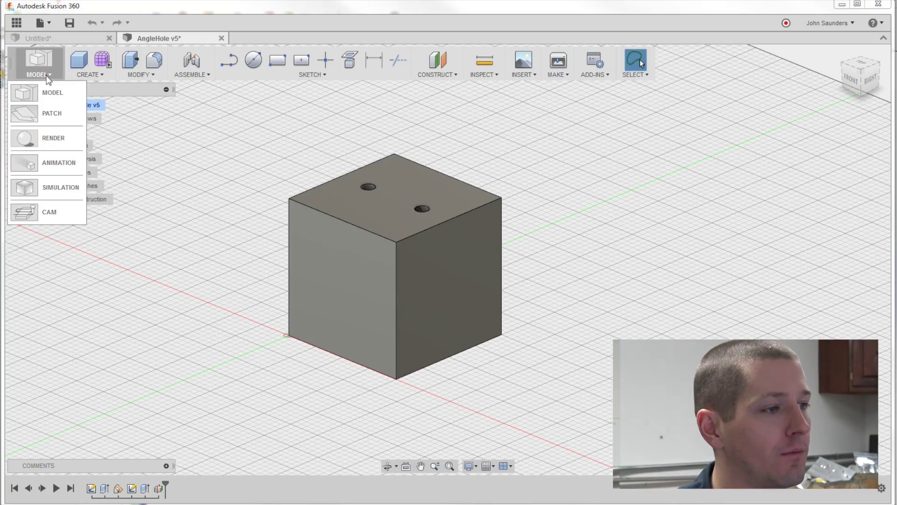
left_click(52, 213)
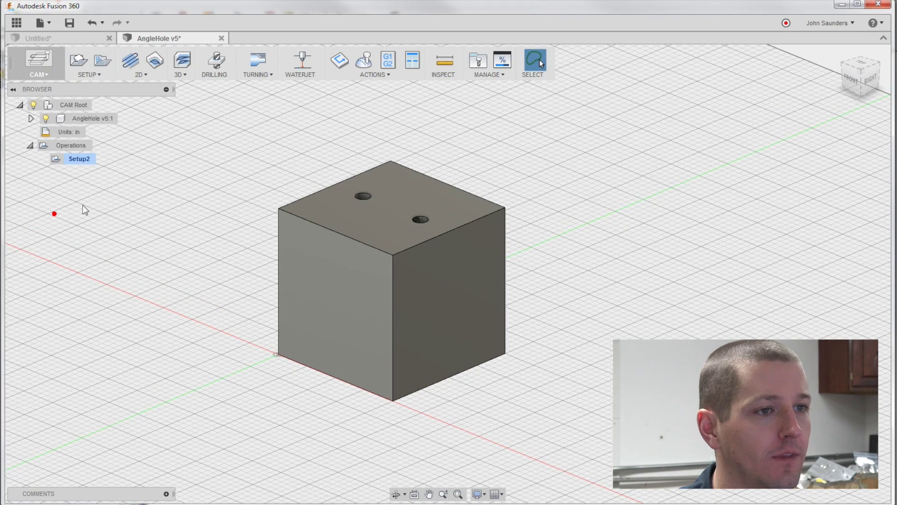
left_click(478, 61)
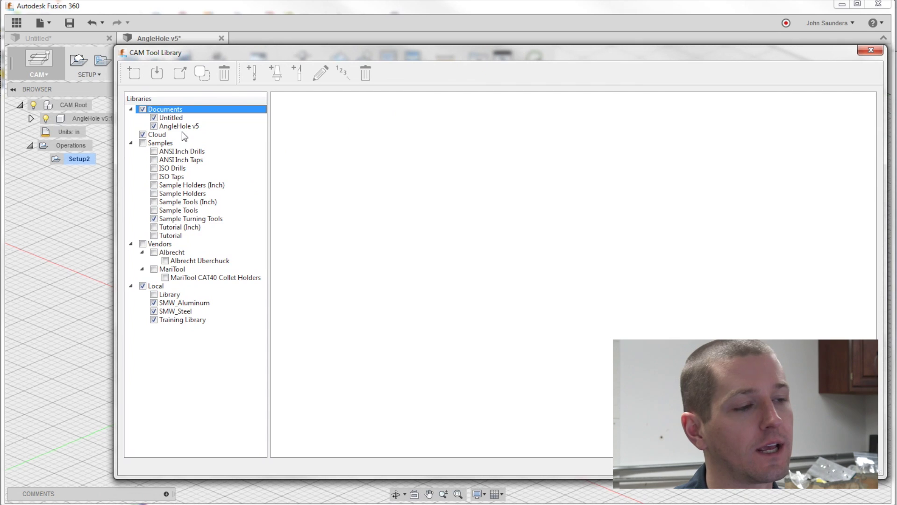
left_click(161, 139)
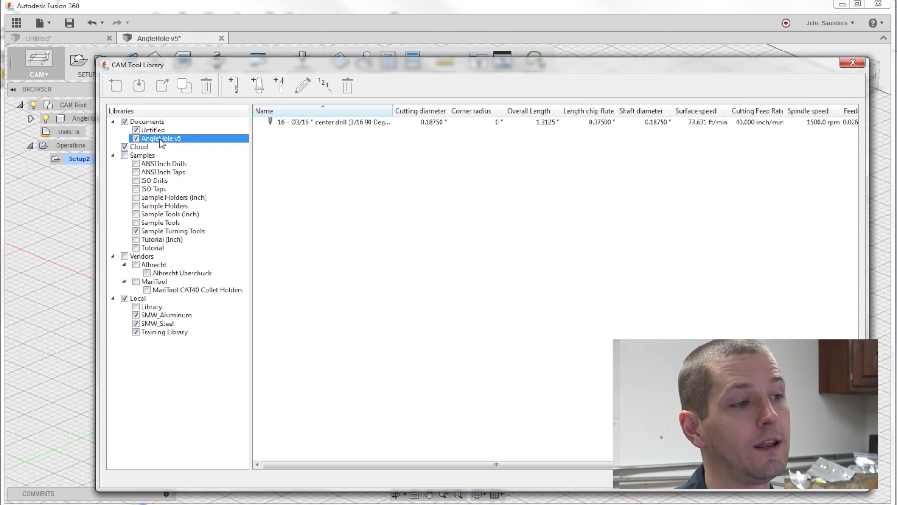
left_click(148, 157)
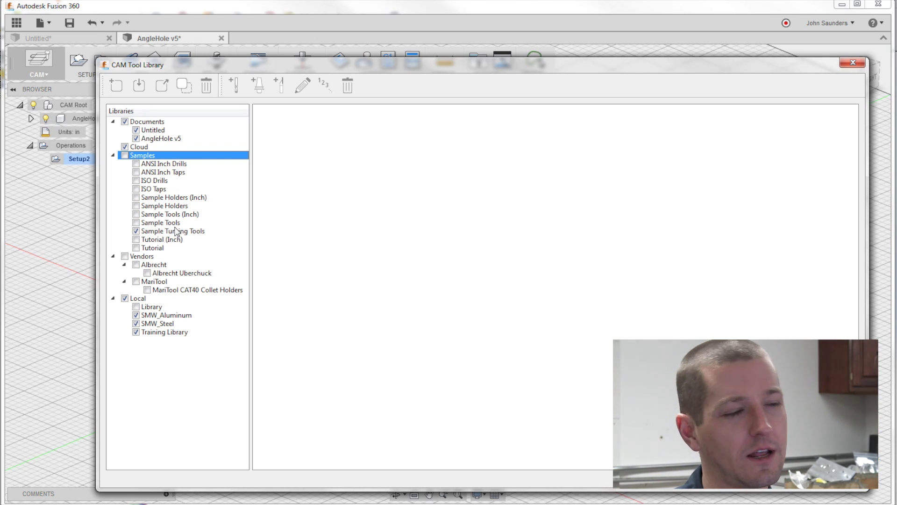
left_click(161, 222)
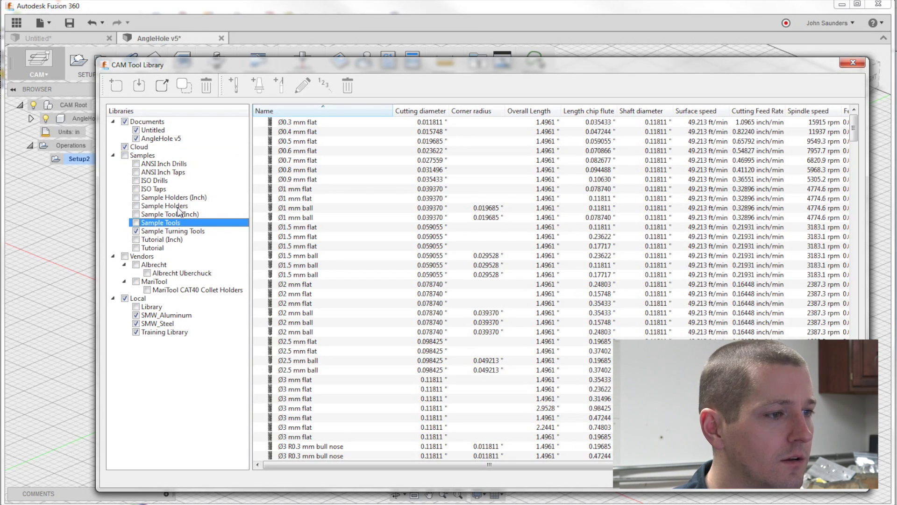
left_click(171, 231)
left_click(329, 122)
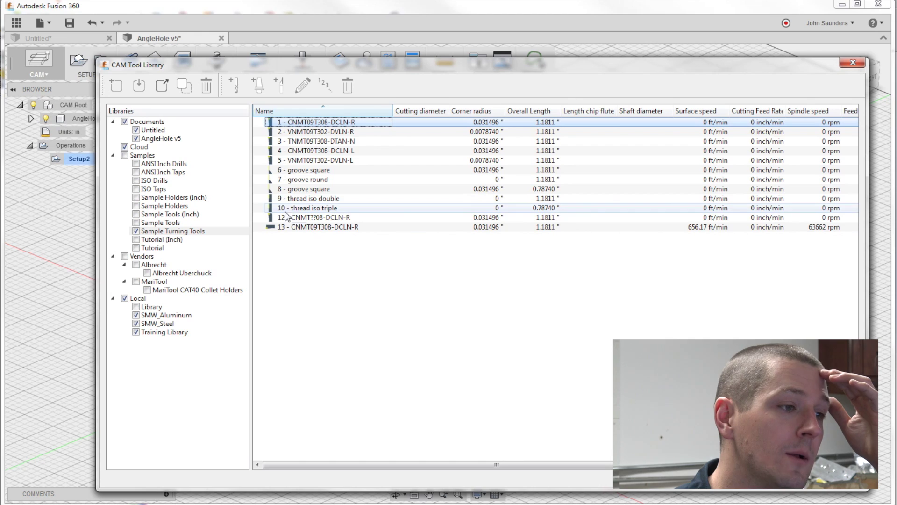
left_click(137, 256)
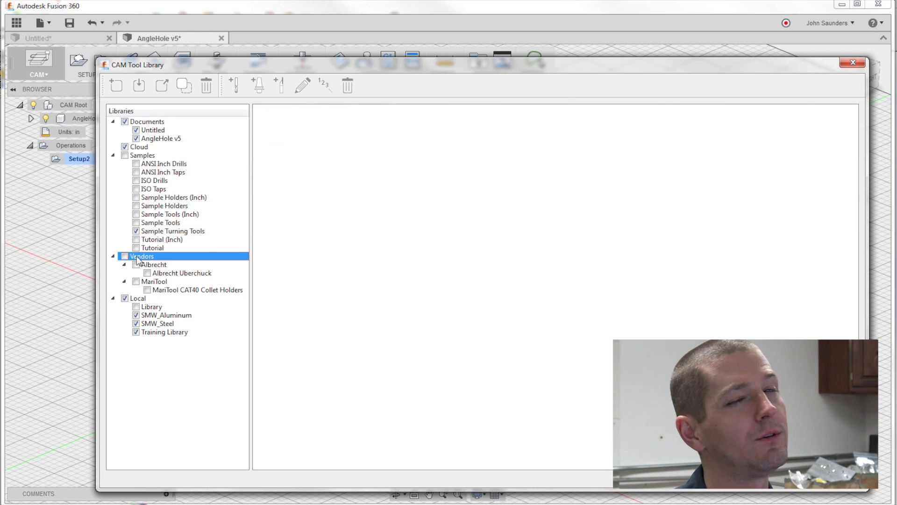
left_click(159, 266)
left_click(165, 272)
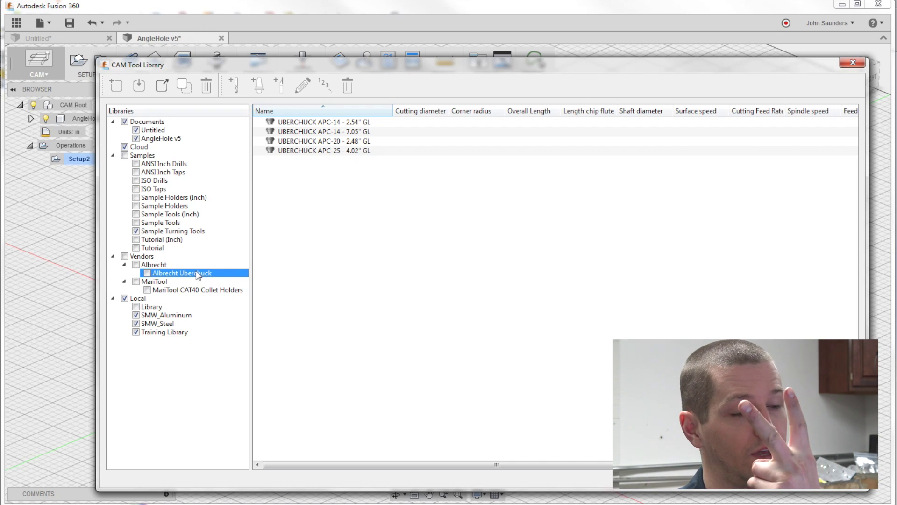
- Browse the Local, Documents, SMW_Aluminum, SMW_Steel and Training Library tool groups
left_click(138, 299)
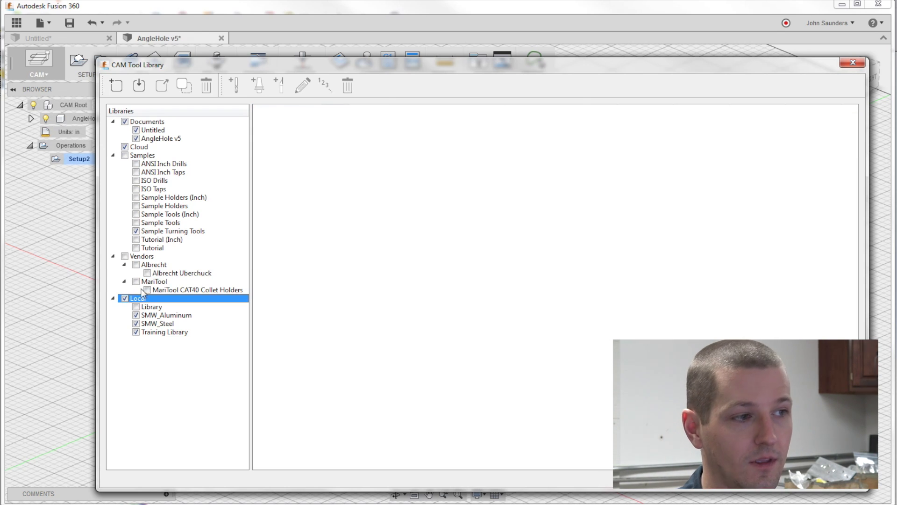
left_click(150, 122)
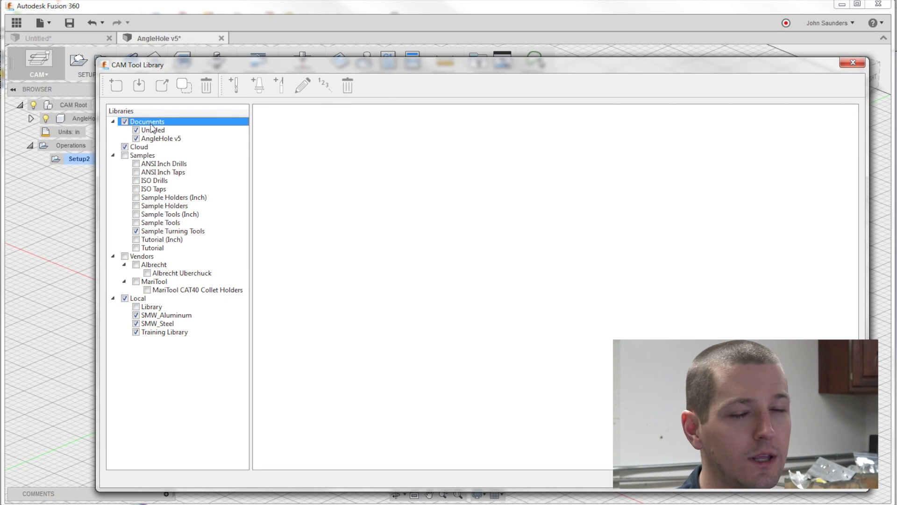
left_click(161, 316)
left_click(159, 323)
left_click(164, 332)
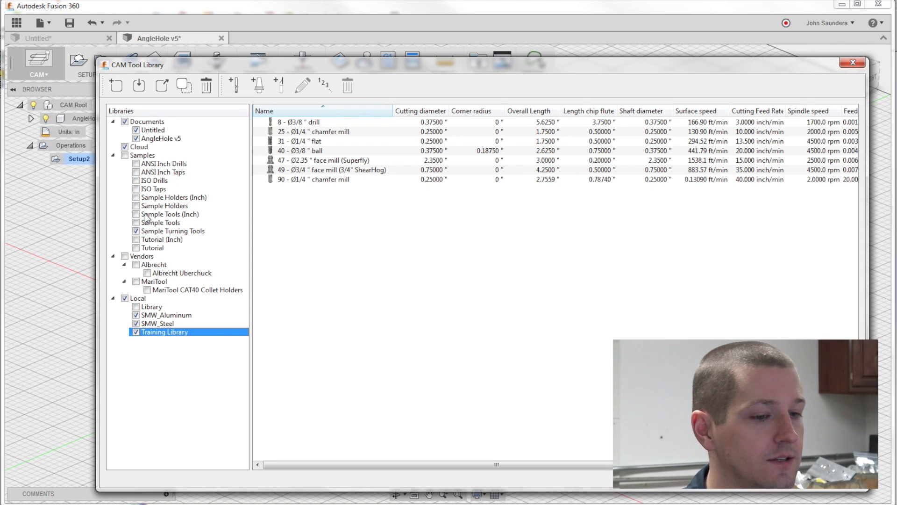
left_click(167, 315)
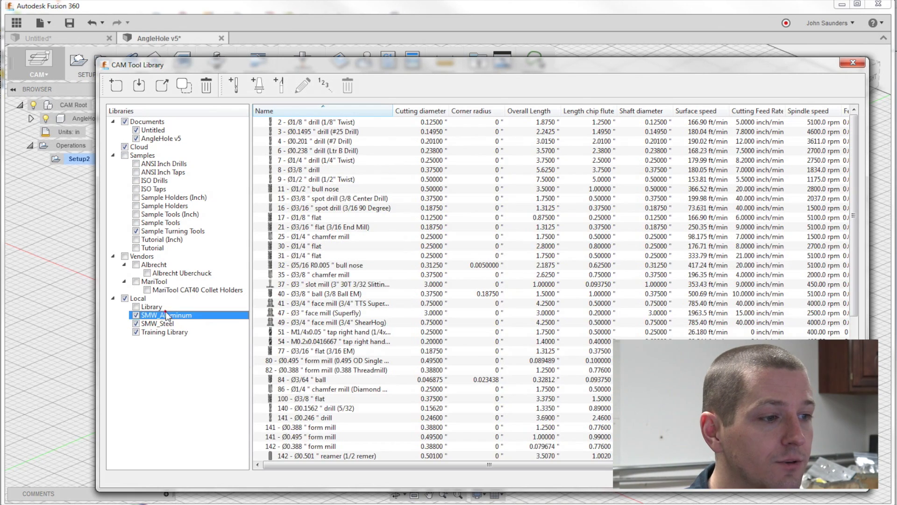
left_click(168, 323)
left_click(169, 332)
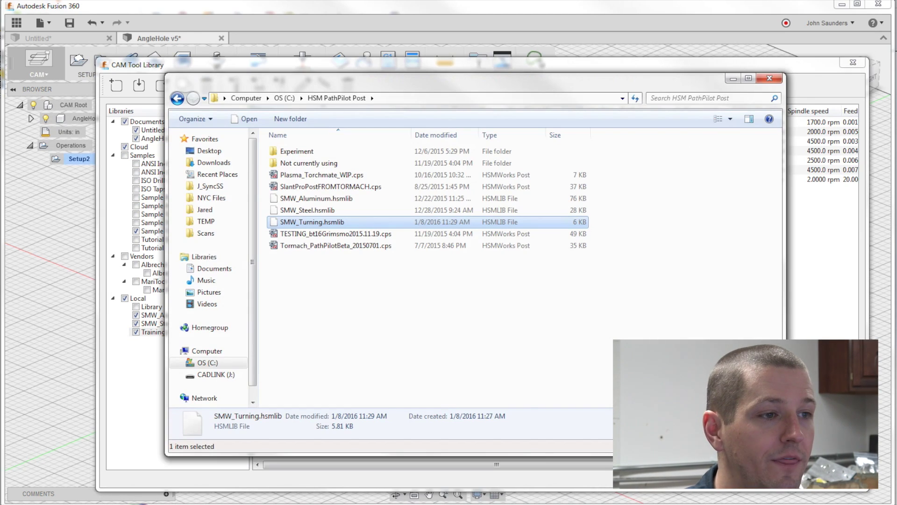
- Select the three SMW .hsmlib library files, then close the file window
left_click(311, 202, "shift")
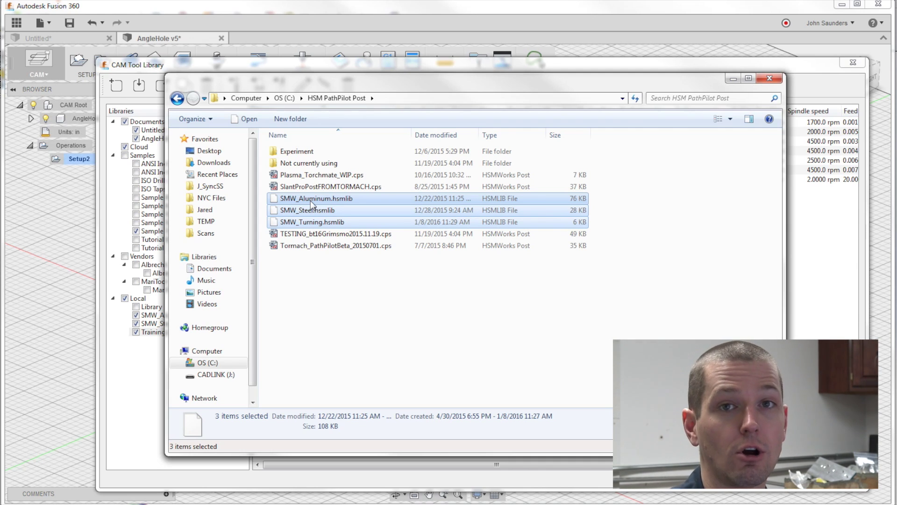
left_click(770, 78)
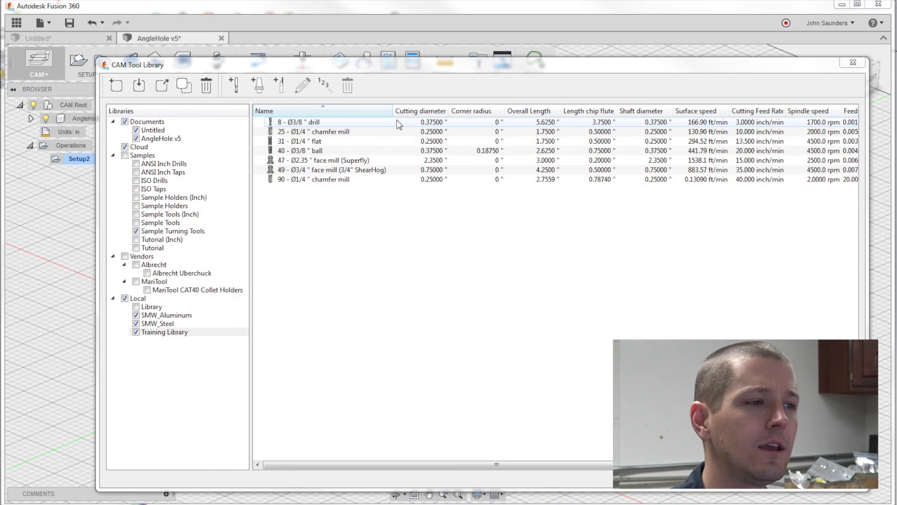
- Check the Cloud library, then list the SMW_Aluminum library's tools
left_click(139, 147)
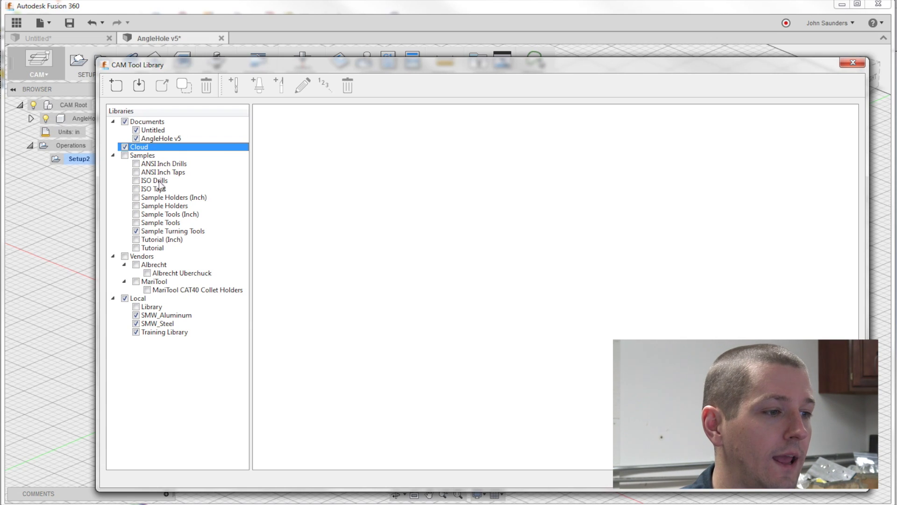
left_click(165, 316)
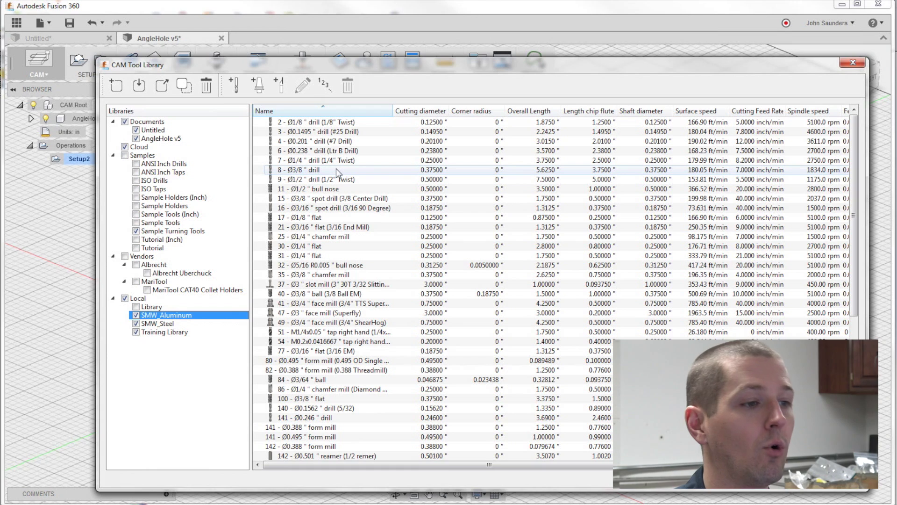
- Select the Ø1/2 bull nose and Ø3/8 drill in SMW_Aluminum, then close the tool library
left_click(322, 190)
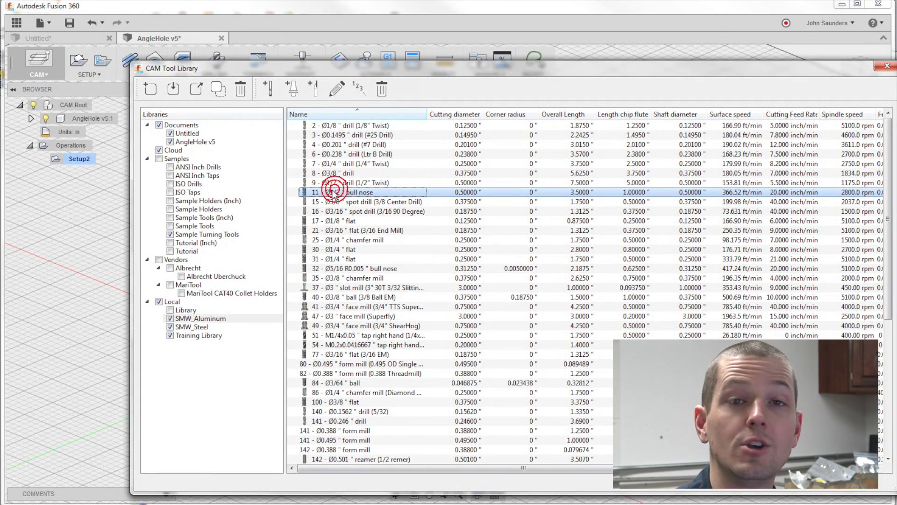
key("shift+Down")
key("shift+Down")
key("shift+Down")
key("shift+Down")
key("shift+Down")
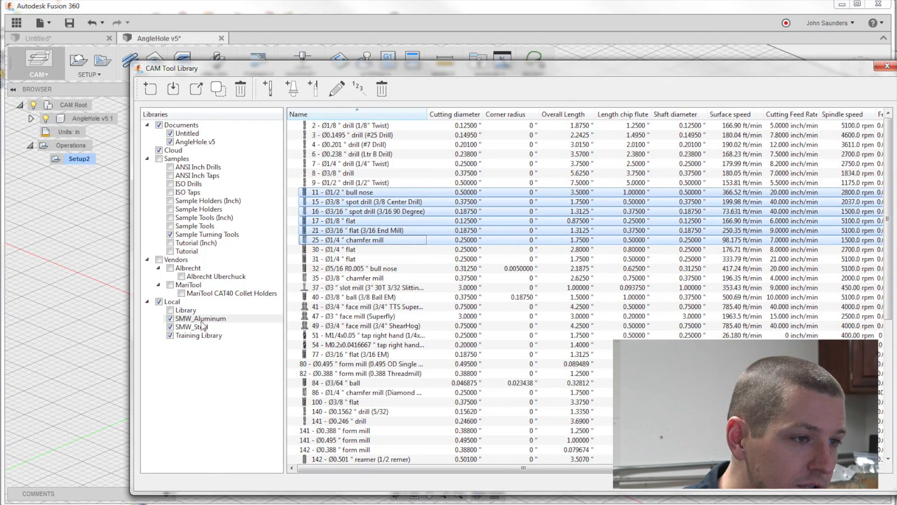
left_click(373, 190)
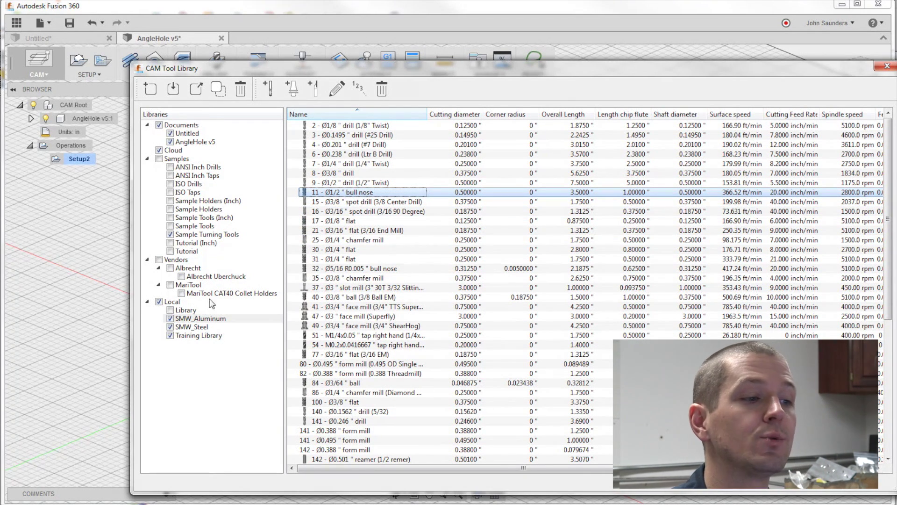
left_click(186, 321)
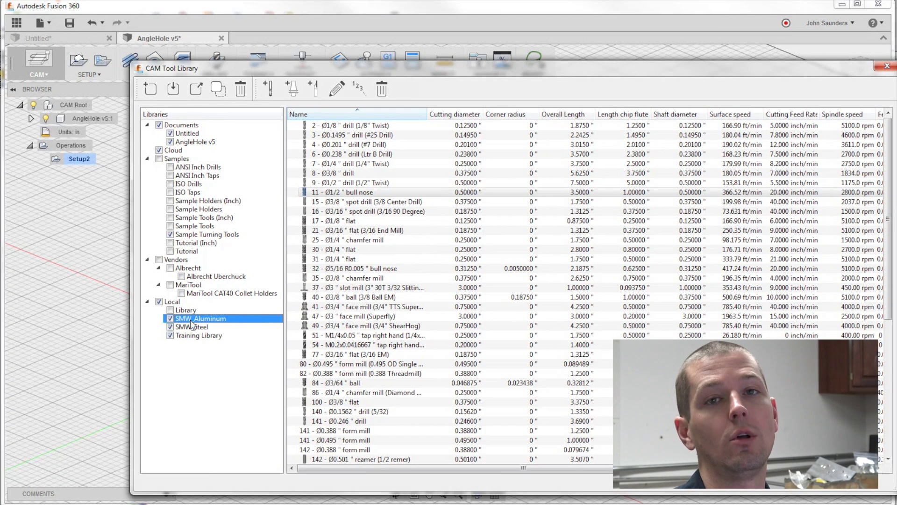
left_click(339, 176)
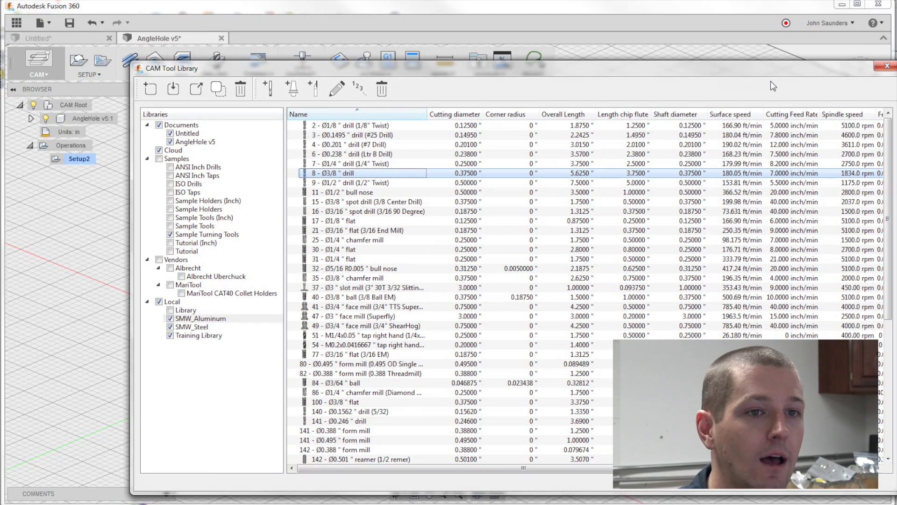
left_click(884, 67)
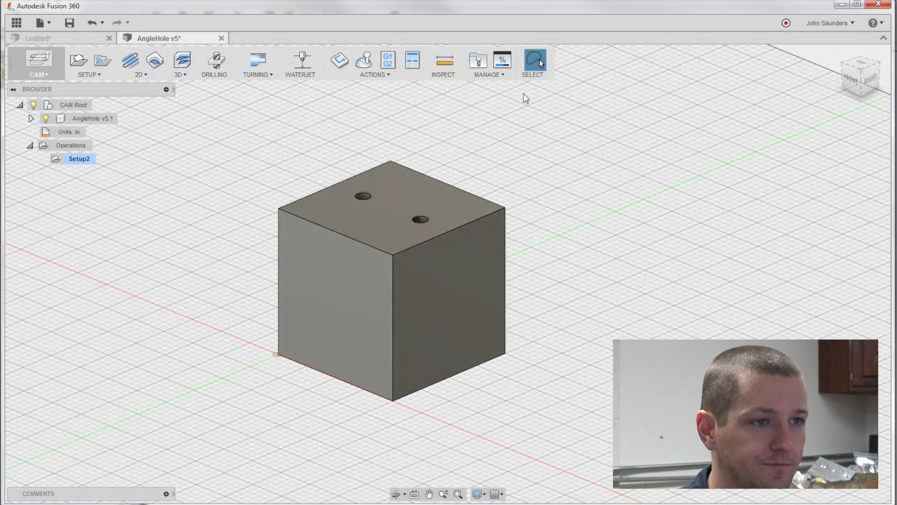
- Start a 2D drilling operation and assign the #8 Ø3/8" drill from SMW_Aluminum
left_click(213, 65)
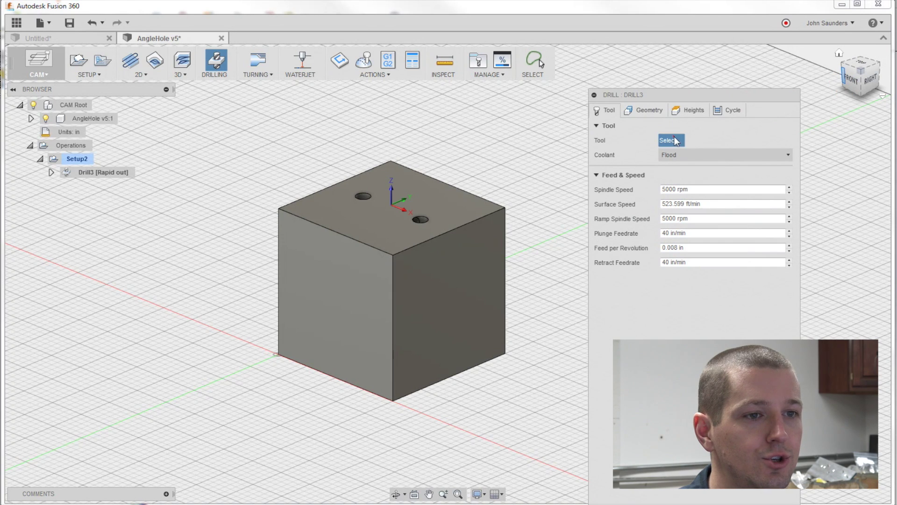
left_click(674, 139)
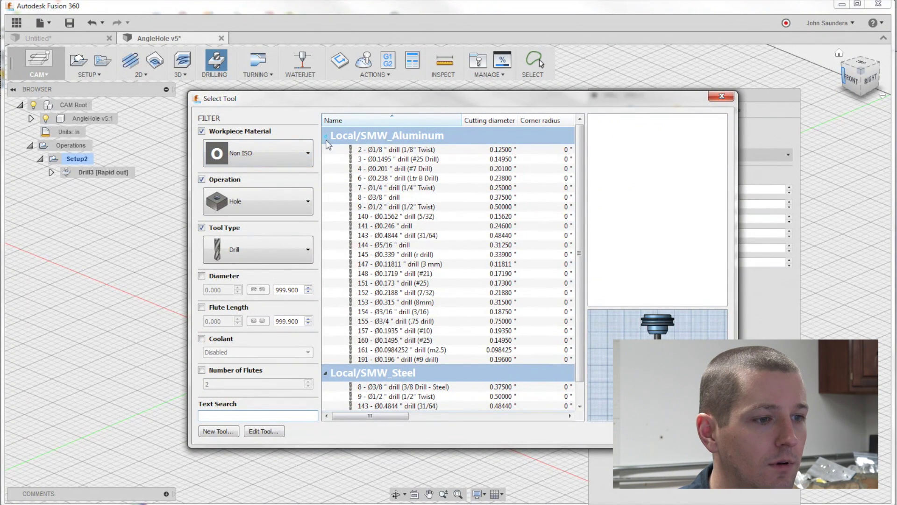
left_click(384, 197)
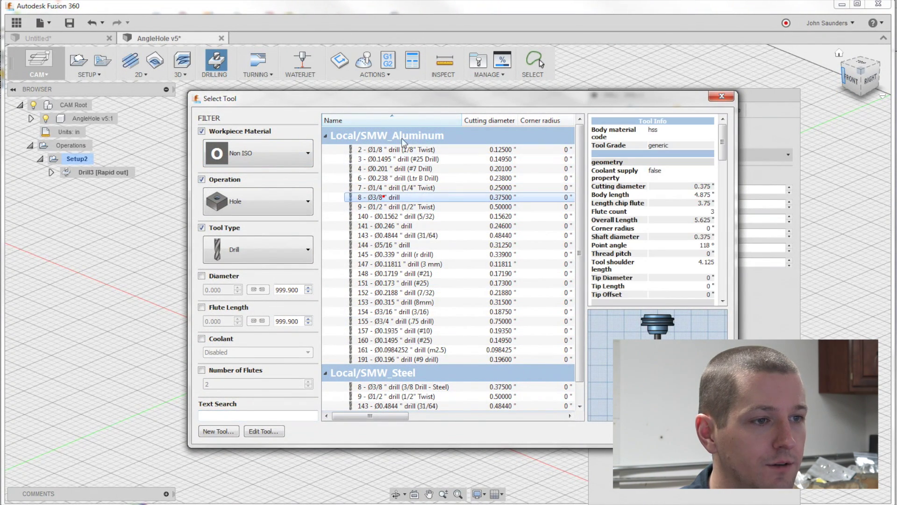
scroll(403, 142, "down", 1)
left_click(387, 359)
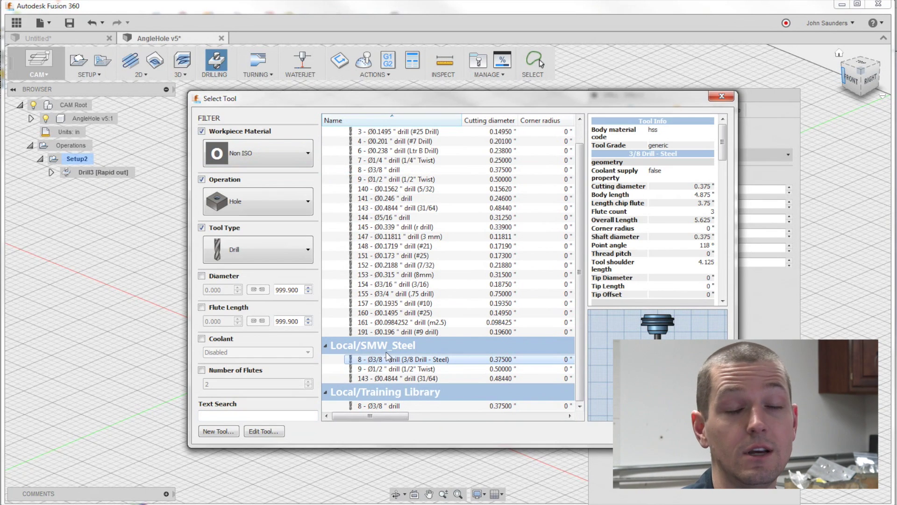
scroll(402, 248, "up", 1)
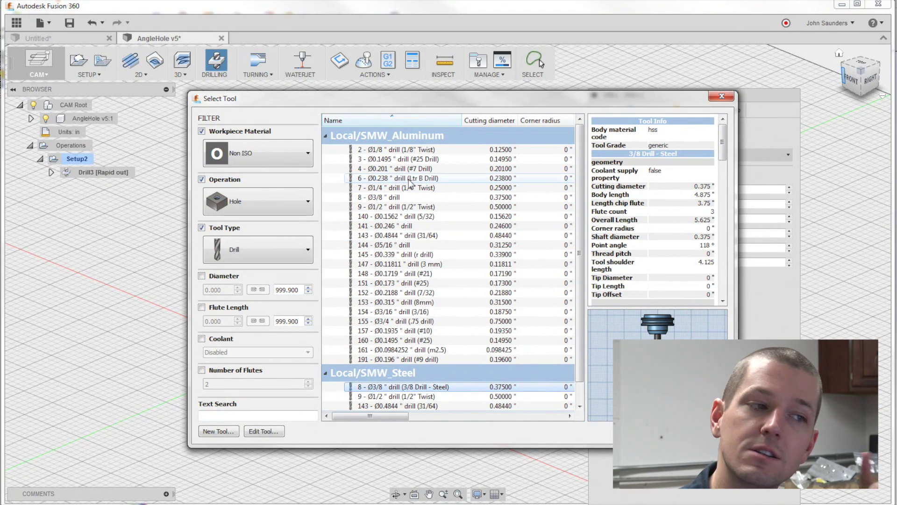
left_click(414, 197)
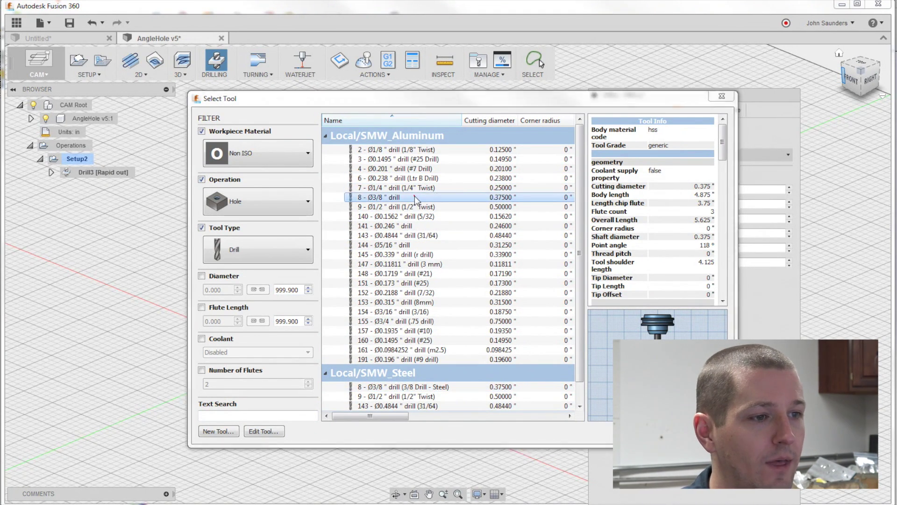
double_click(414, 197)
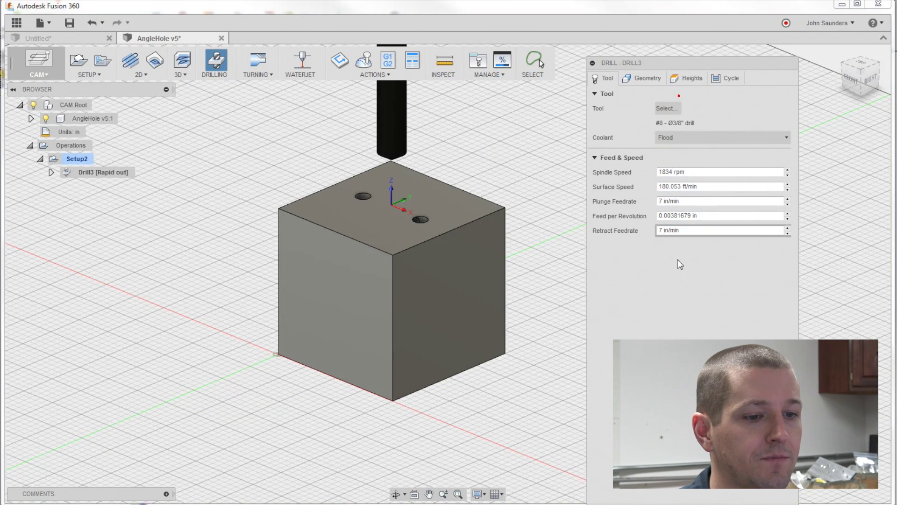
- Pick the hole face as Drill3's geometry and generate its toolpath
left_click(644, 78)
left_click(555, 296)
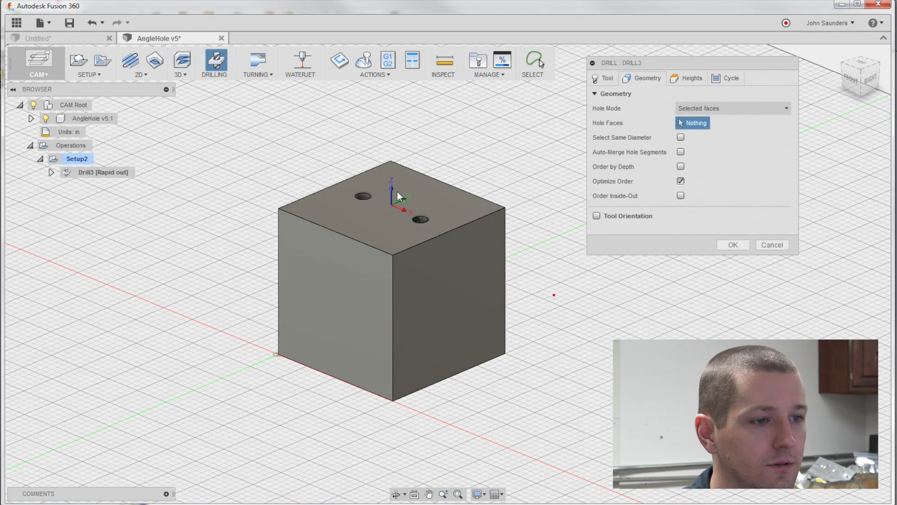
scroll(430, 196, "up", 3)
left_click(420, 233)
left_click(733, 244)
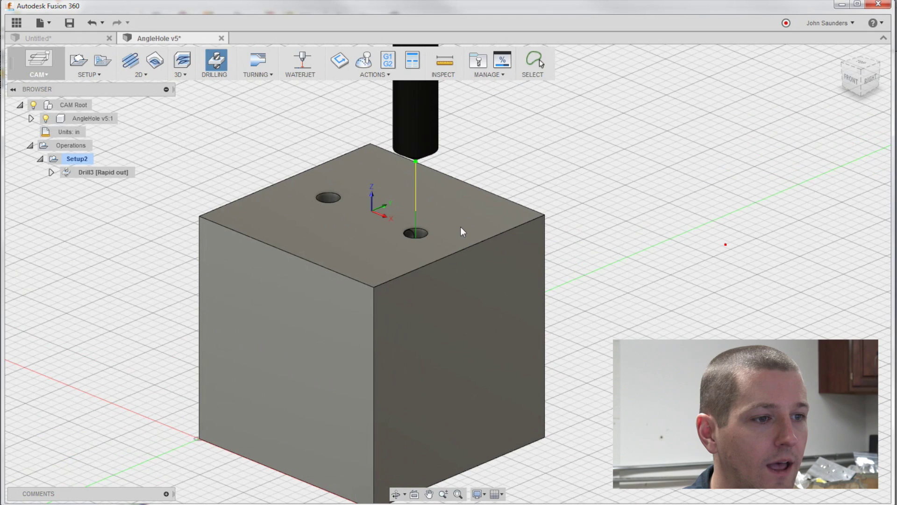
scroll(262, 177, "down", 1)
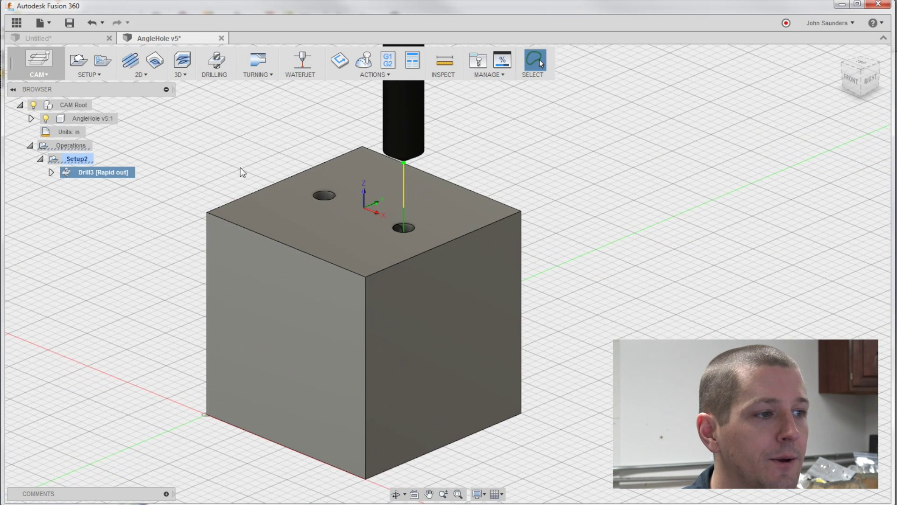
- Edit Drill3 and raise its spindle speed to 2000 rpm
right_click(95, 171)
left_click(105, 177)
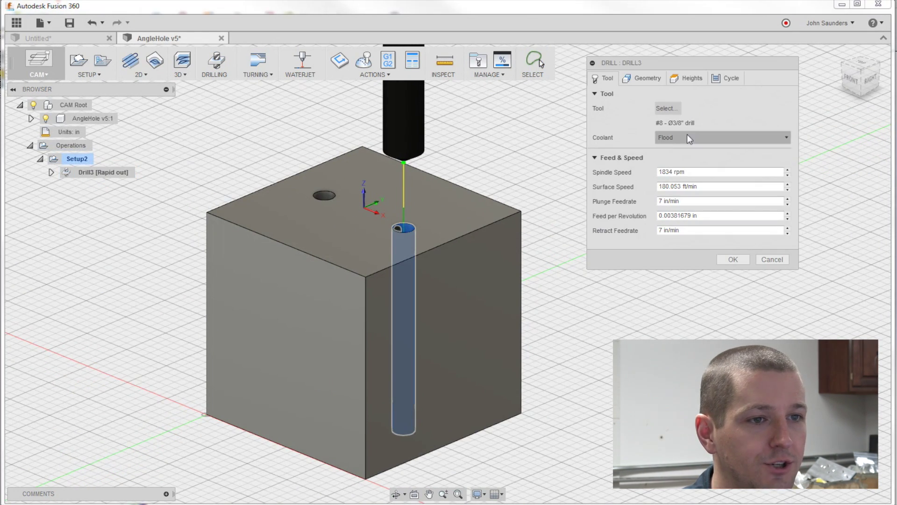
left_click(715, 173)
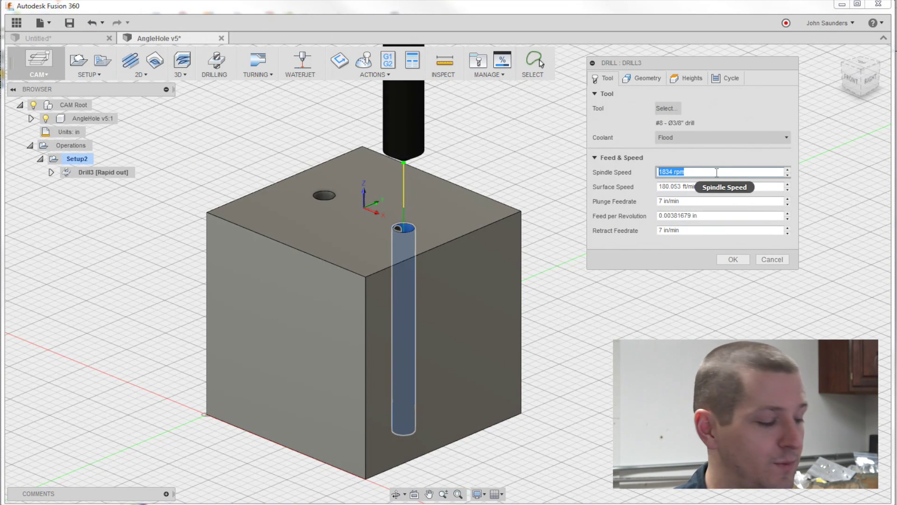
type("2000")
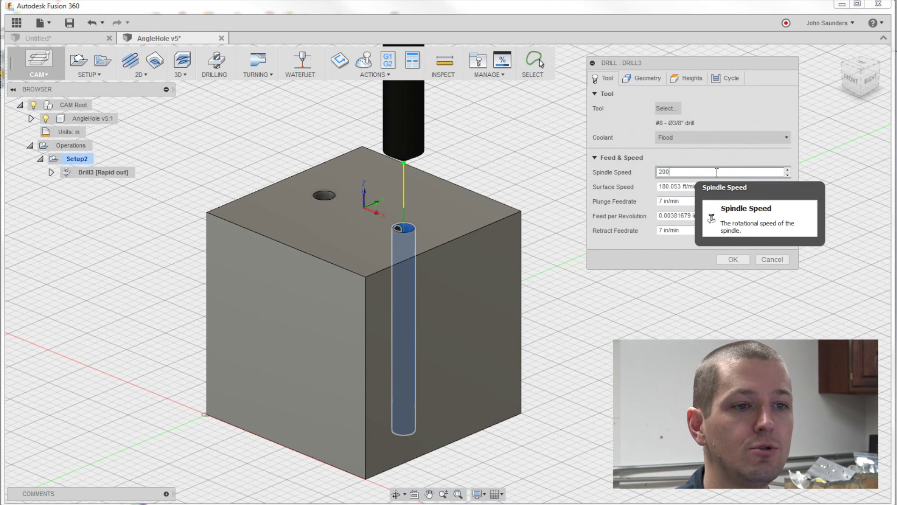
key("Tab")
left_click(735, 259)
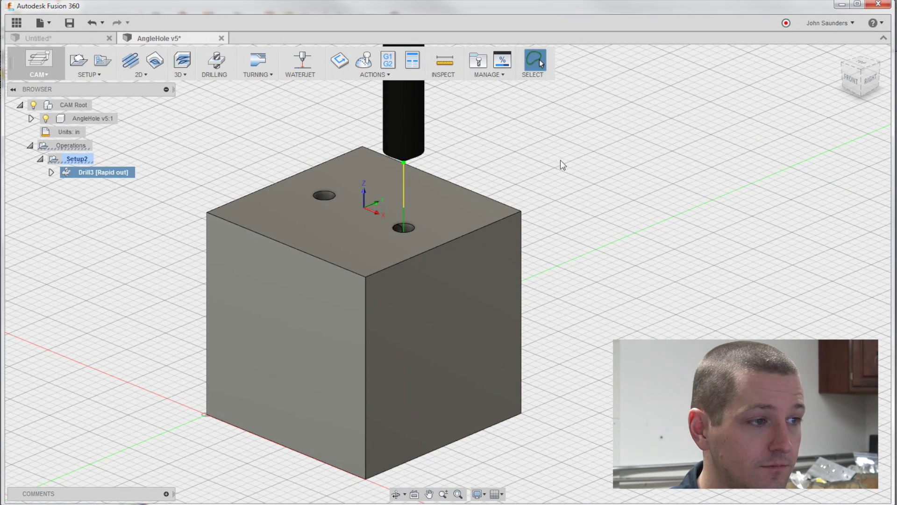
- Open the CAM Tool Library and show the SMW_Aluminum tools
left_click(479, 63)
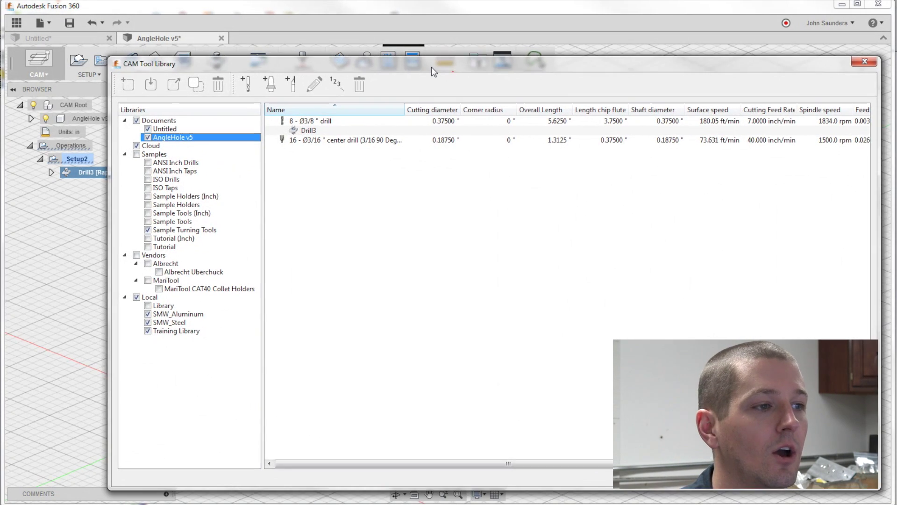
left_click_drag(433, 68, 426, 67)
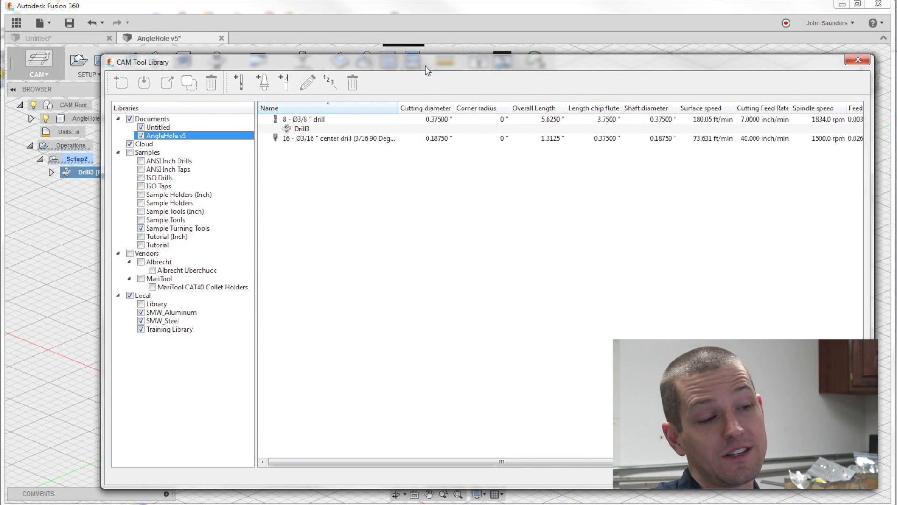
left_click(170, 315)
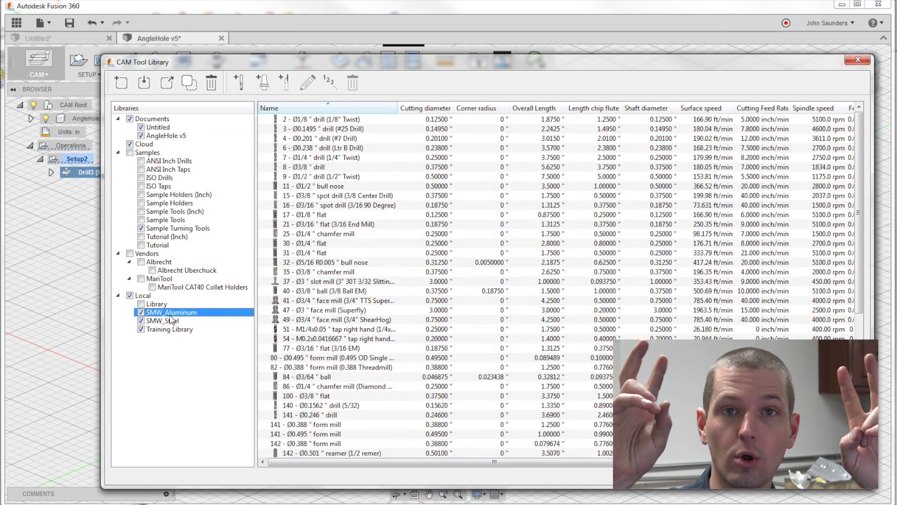
- Inspect the AngleHole v5 document's Ø3/8" drill, then return to the SMW_Aluminum list
left_click(173, 138)
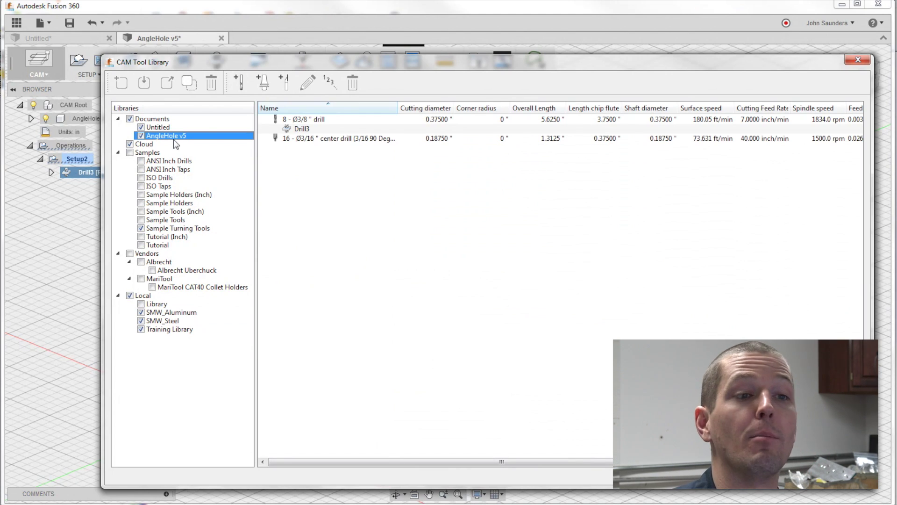
left_click(297, 119)
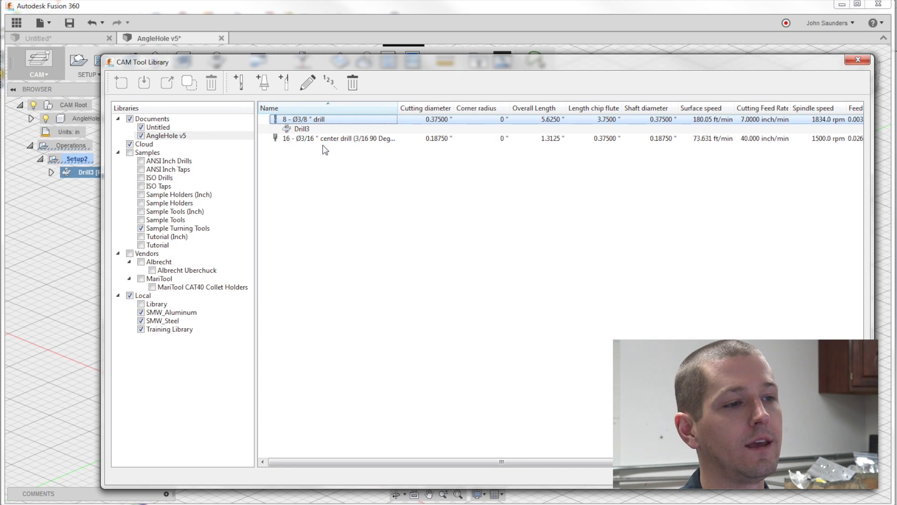
left_click(319, 128)
left_click(315, 122)
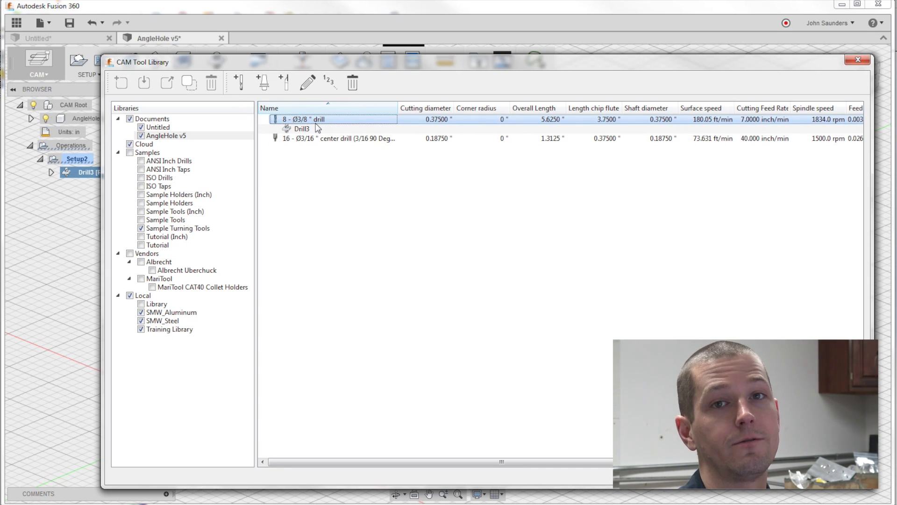
left_click(307, 129)
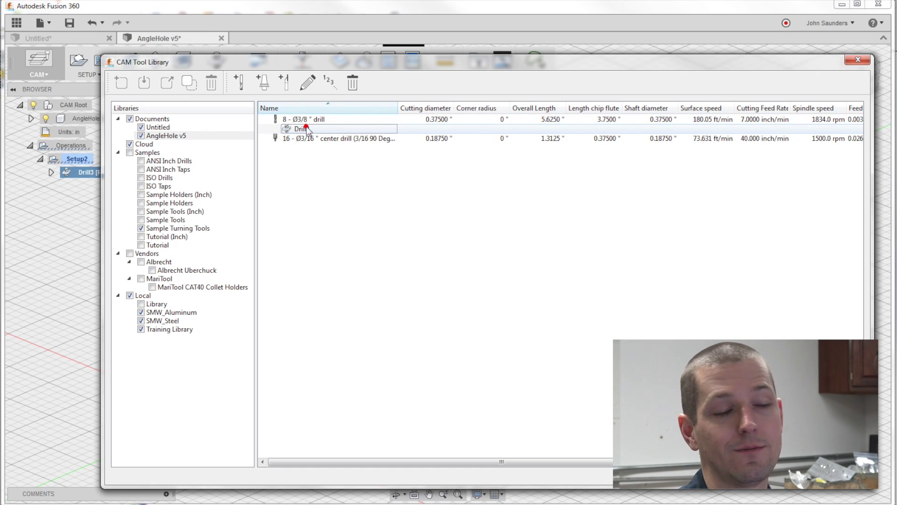
left_click(309, 120)
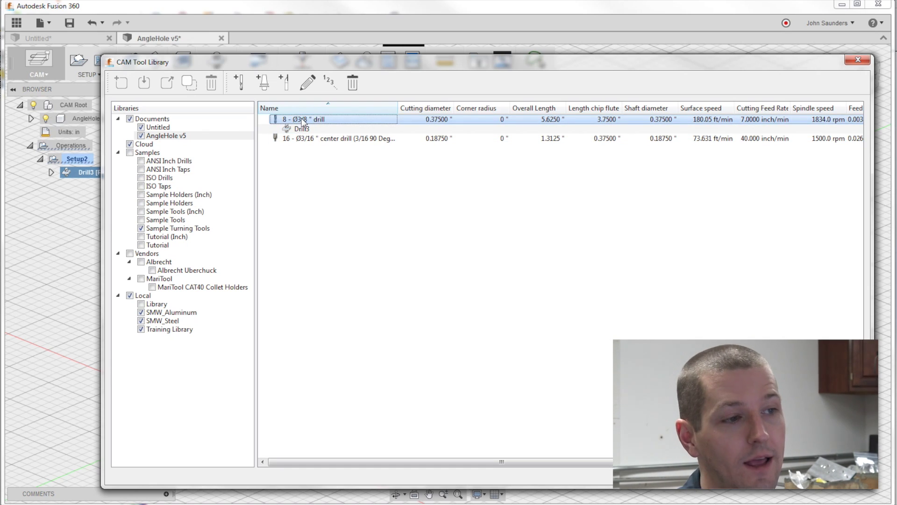
left_click(304, 121)
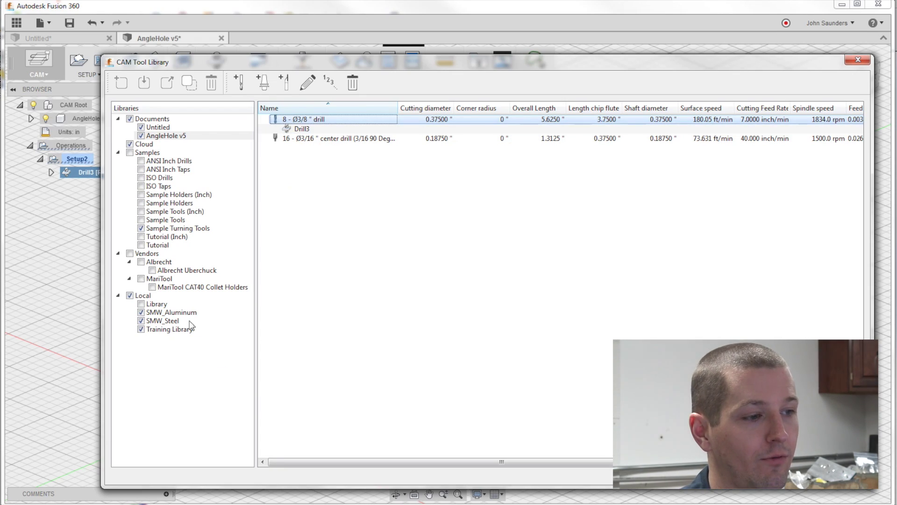
left_click(178, 310)
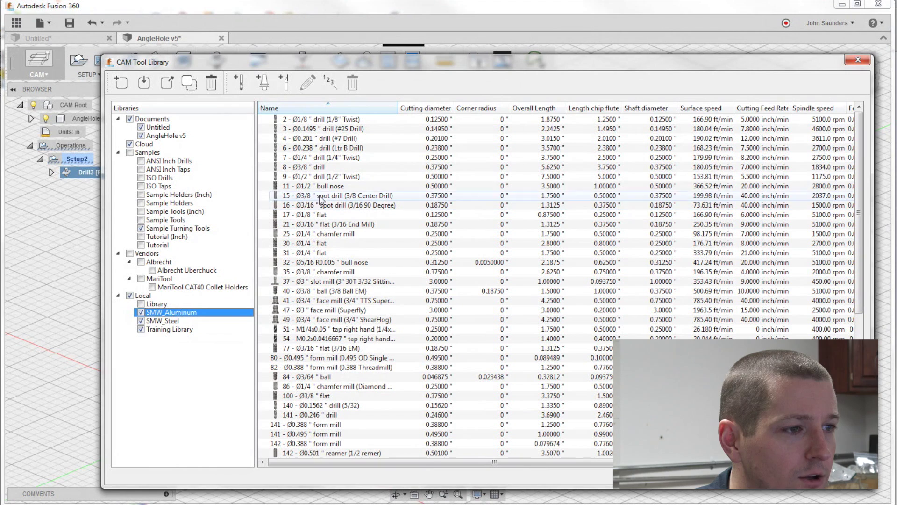
- Compare SMW_Steel, SMW_Aluminum and AngleHole v5 tools, selecting the 1/8" and 3/16" drills
left_click(164, 321)
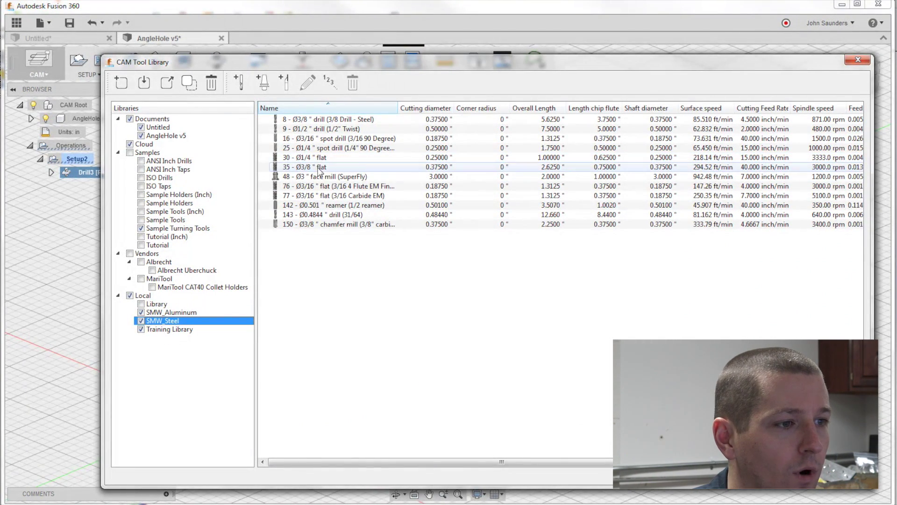
left_click(190, 317)
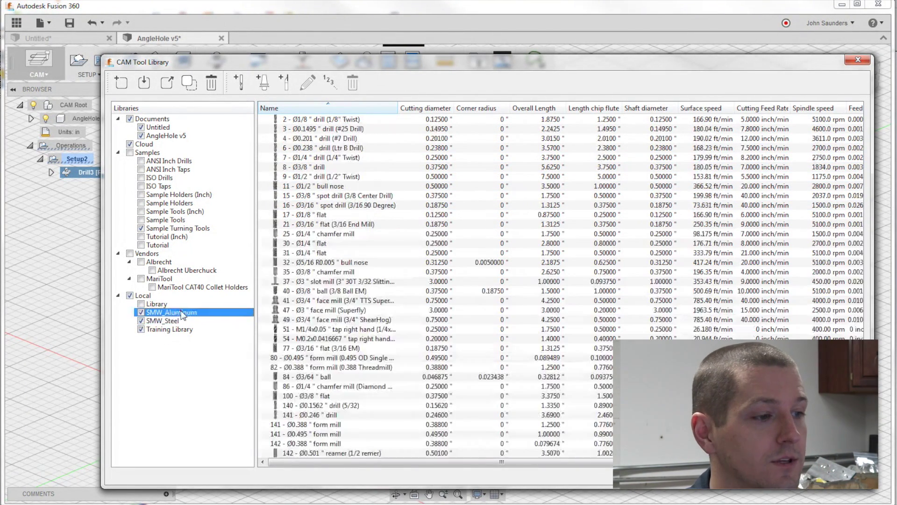
left_click(324, 121)
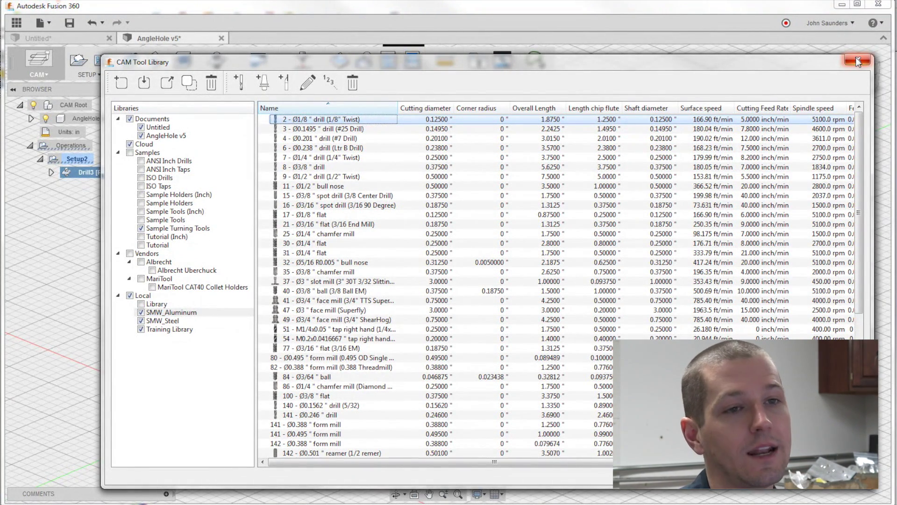
left_click(159, 128)
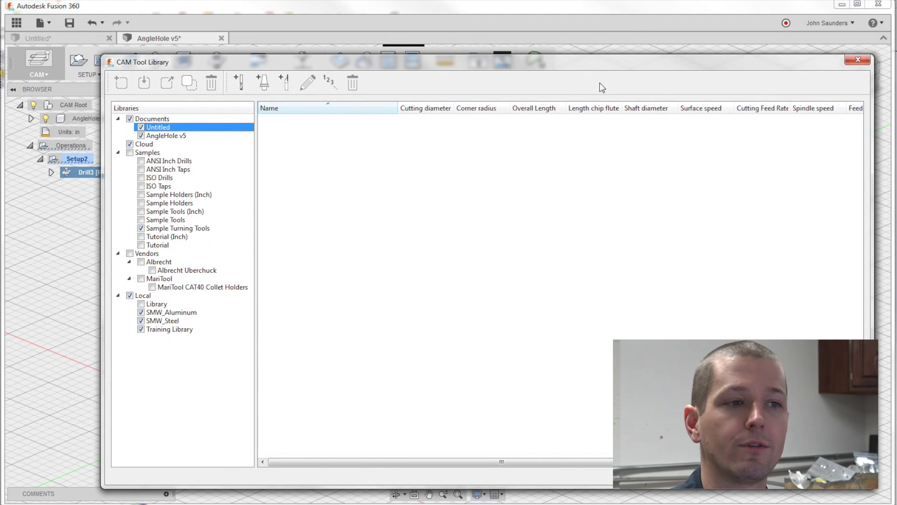
left_click(163, 135)
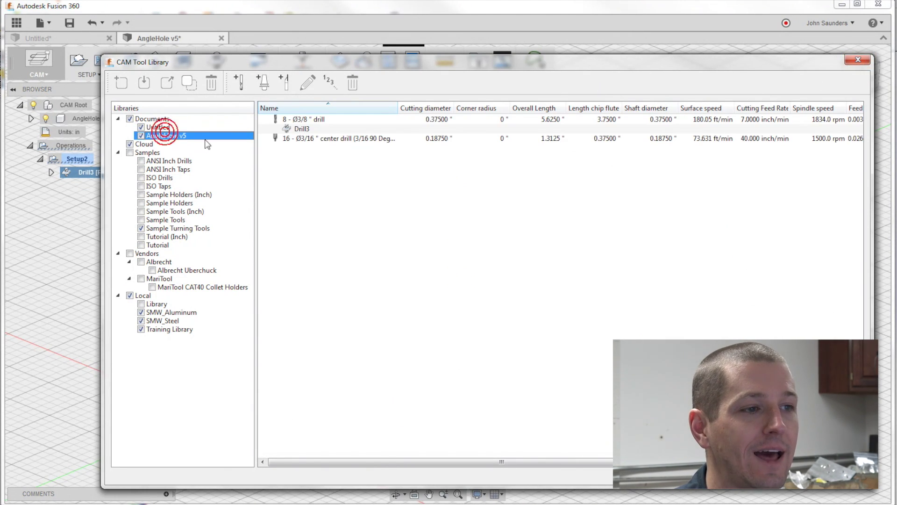
left_click(316, 139)
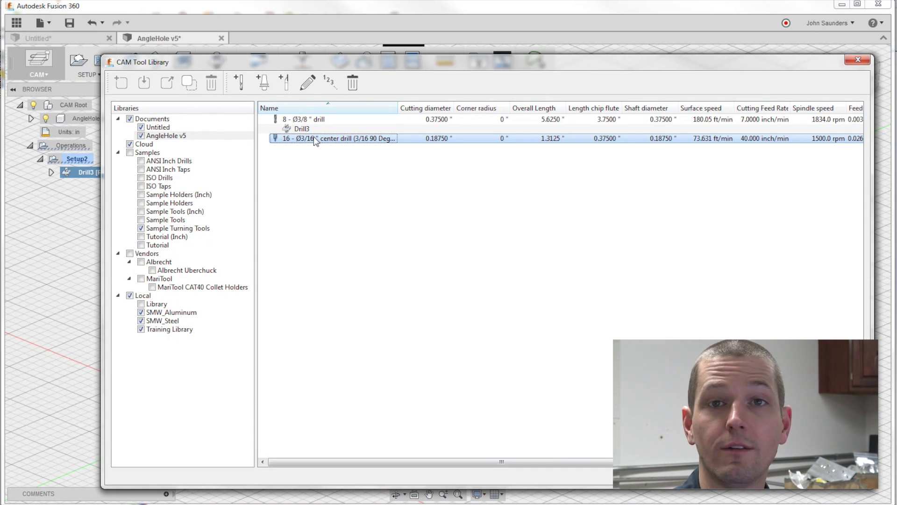
- Check the 3/8" drill in SMW_Aluminum against the AngleHole v5 document tools
left_click(159, 304)
left_click(161, 312)
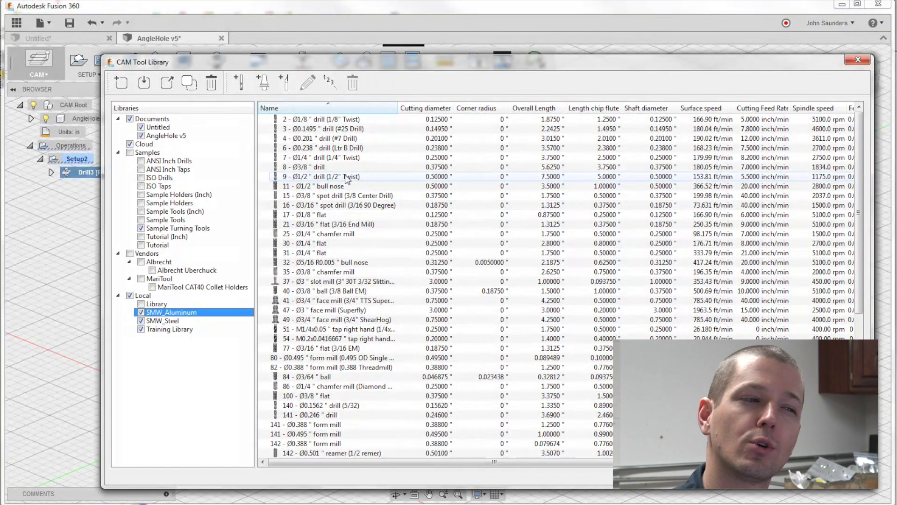
left_click(324, 169)
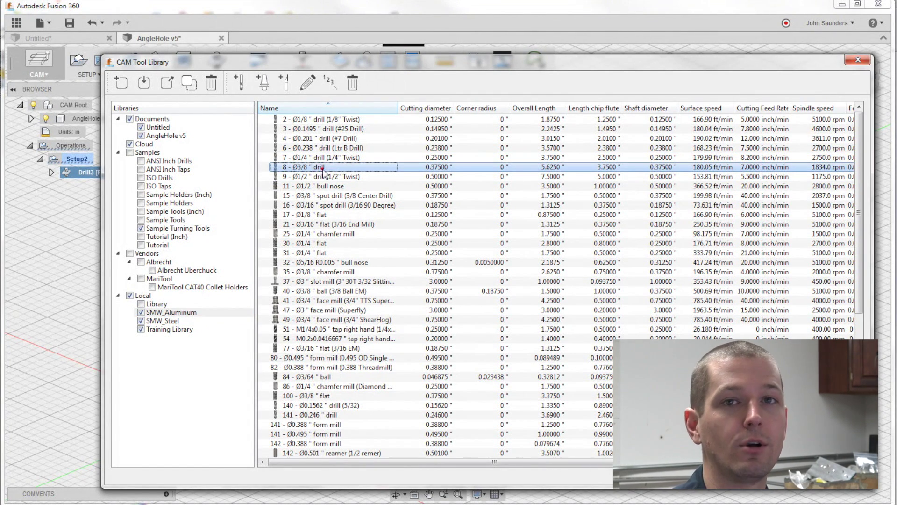
left_click(166, 136)
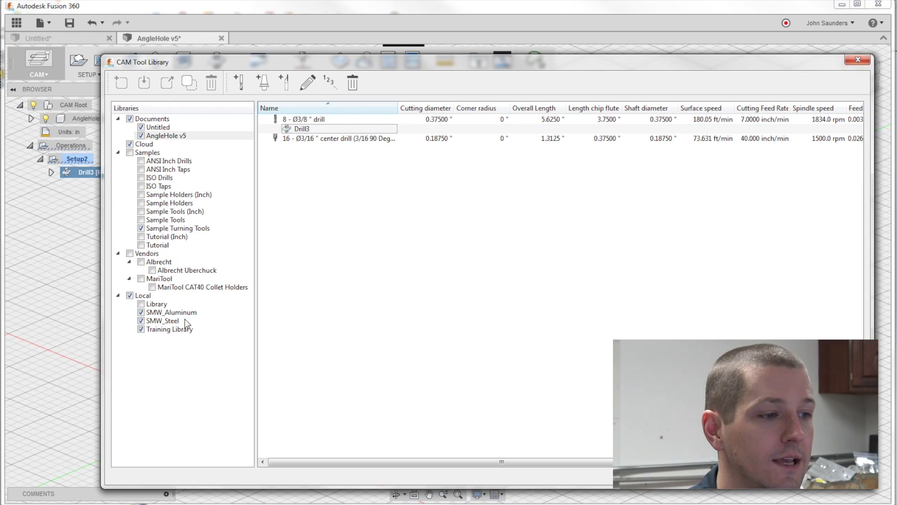
- Cycle through SMW_Aluminum, SMW_Steel and Training Library, then close and reopen the library
left_click(165, 312)
left_click(164, 321)
left_click(167, 329)
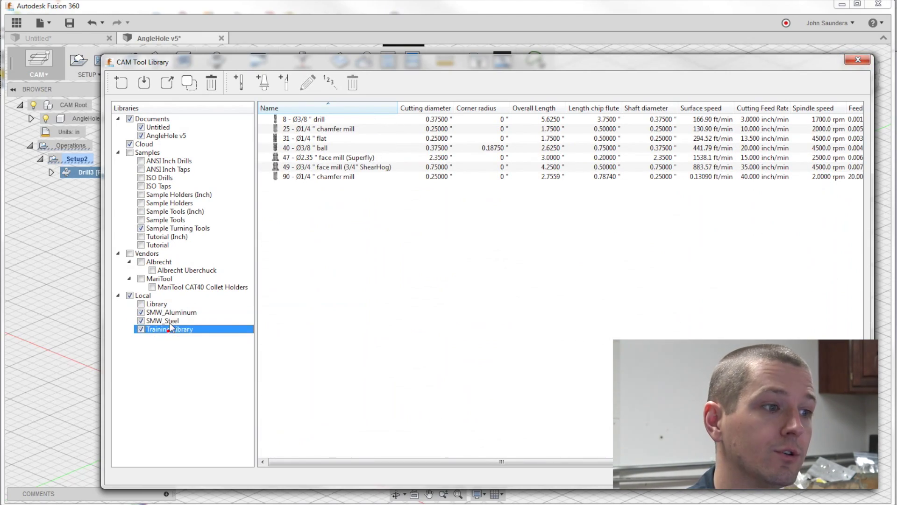
left_click(171, 312)
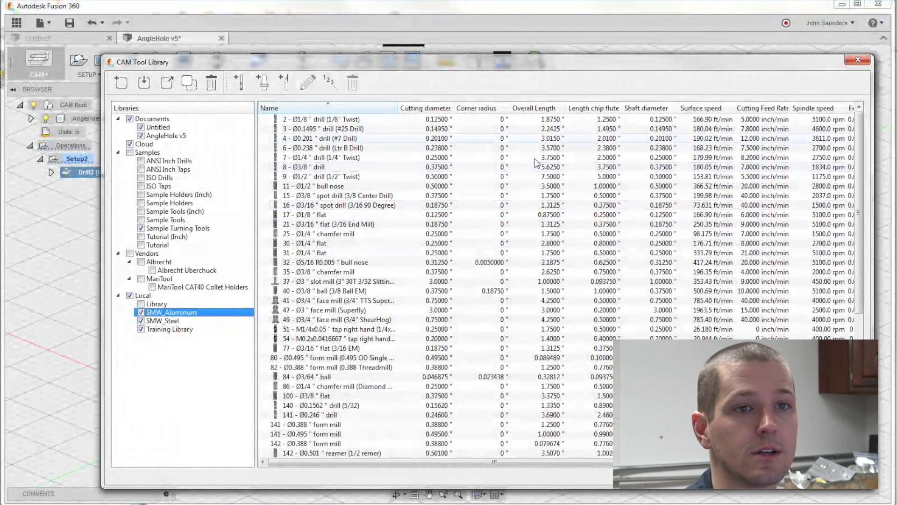
left_click(860, 59)
left_click(480, 58)
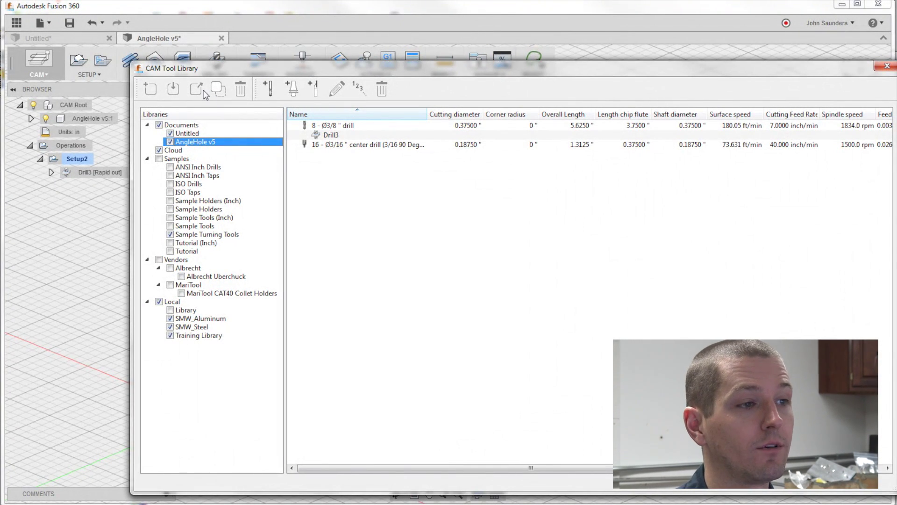
- Add a new mill tool to SMW_Aluminum with post-processor number 147 and comment 'Superfly'
left_click(194, 320)
left_click_drag(270, 67, 209, 63)
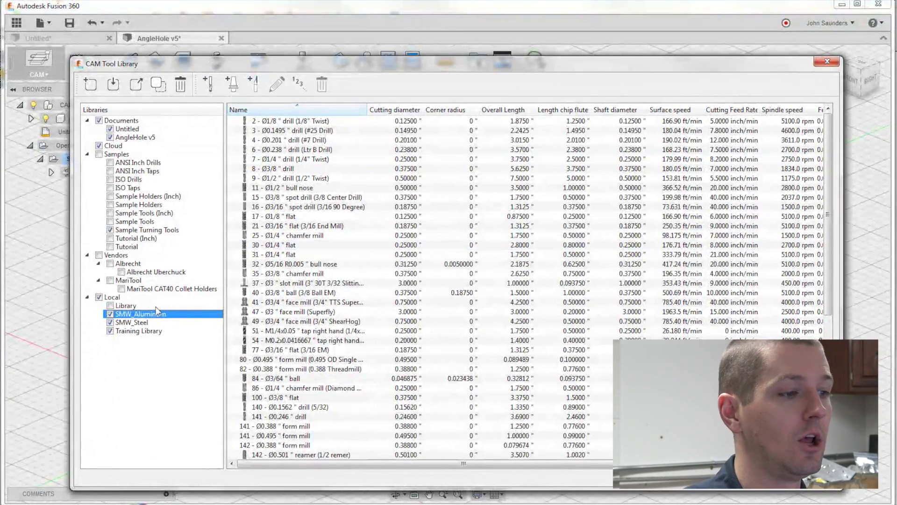
left_click(209, 84)
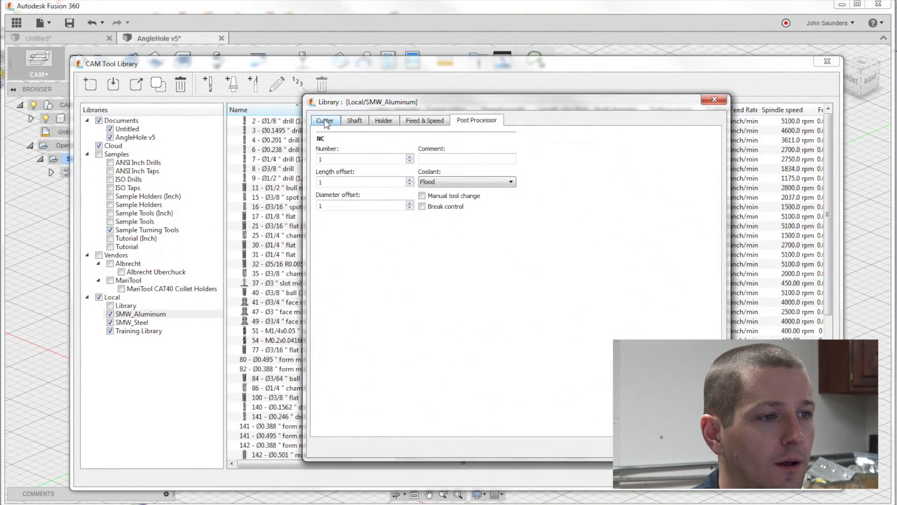
double_click(328, 159)
type("47")
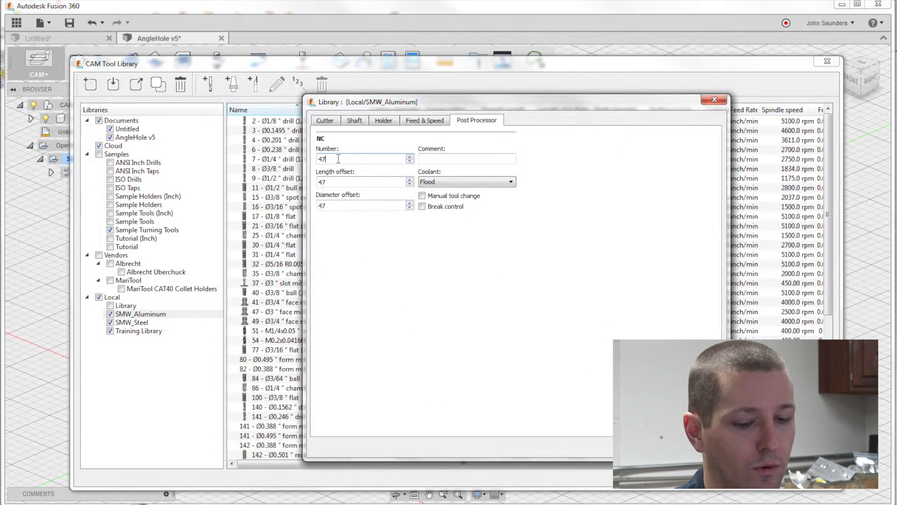
type("1")
left_click(432, 159)
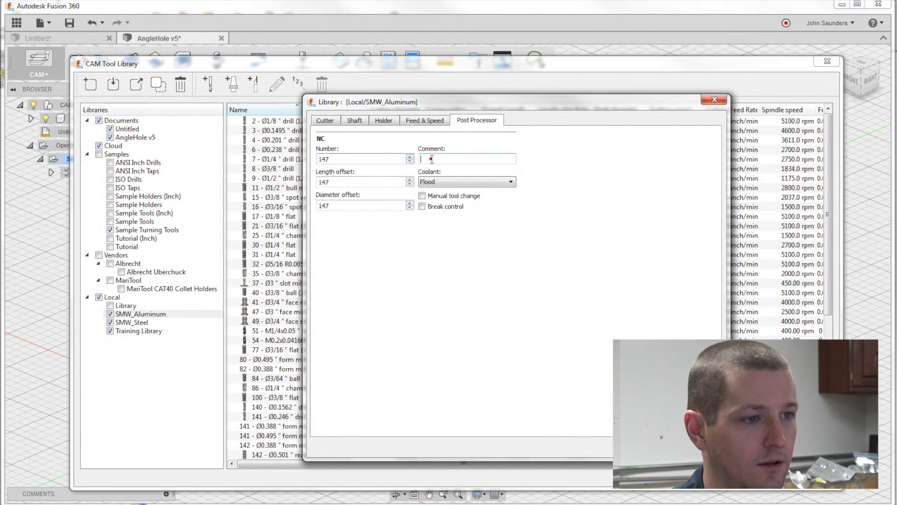
type("Superfly")
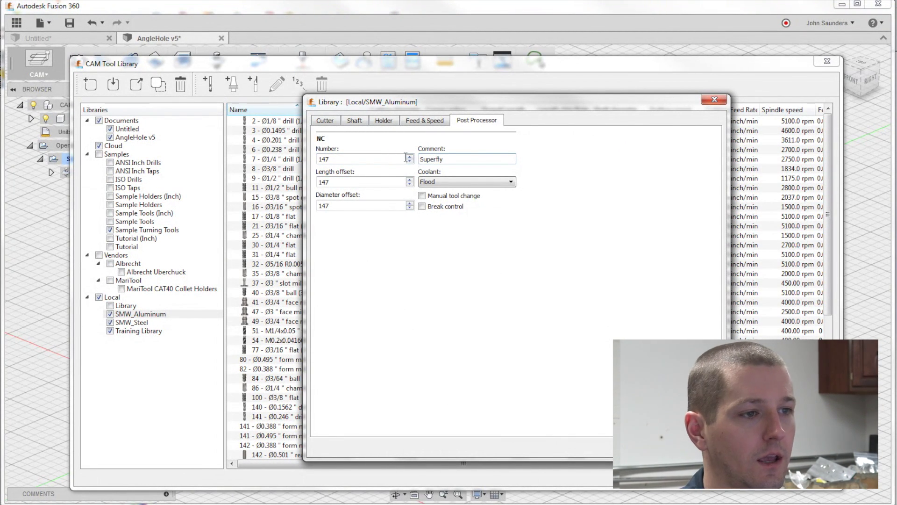
left_click(325, 120)
- Make the tool a carbide face mill with coolant on and inch units
left_click(372, 159)
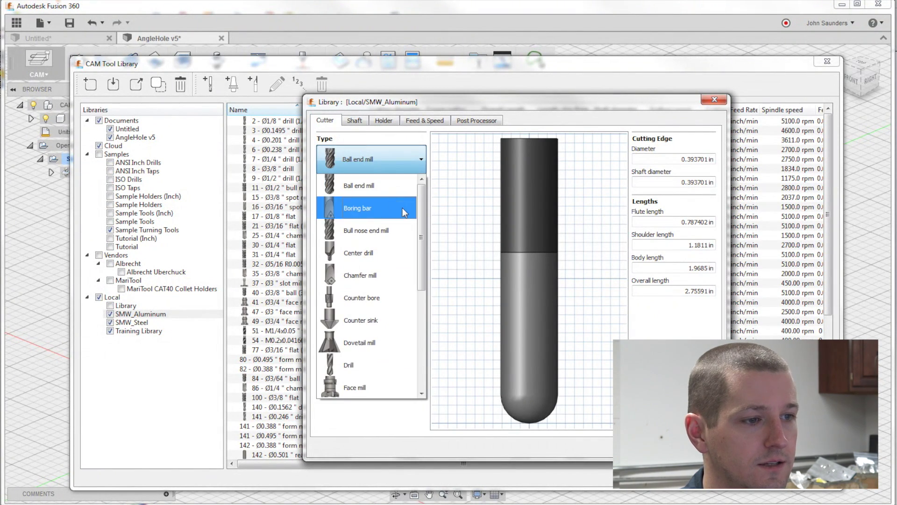
left_click_drag(422, 252, 425, 277)
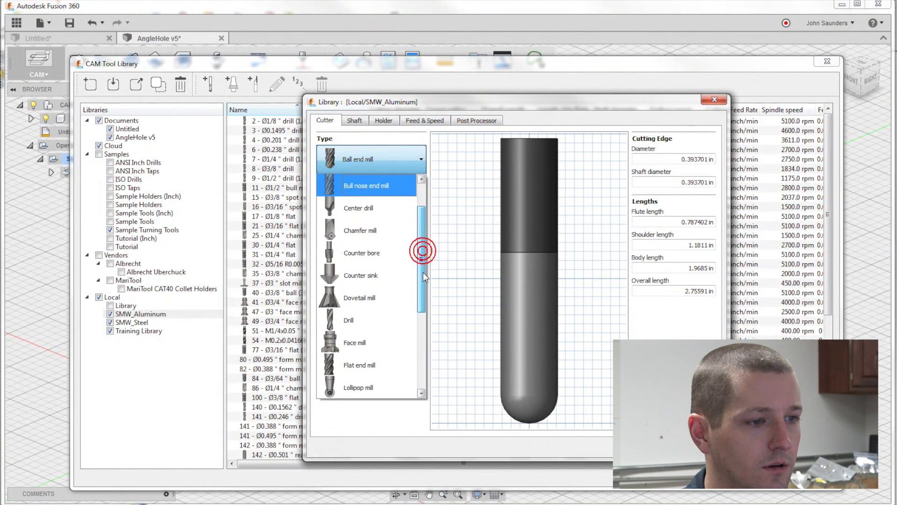
left_click(369, 342)
left_click(357, 191)
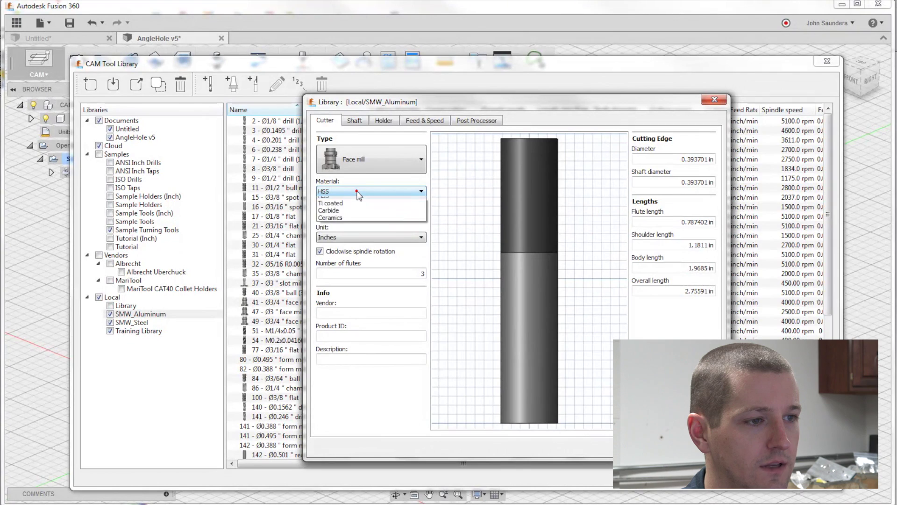
left_click(348, 223)
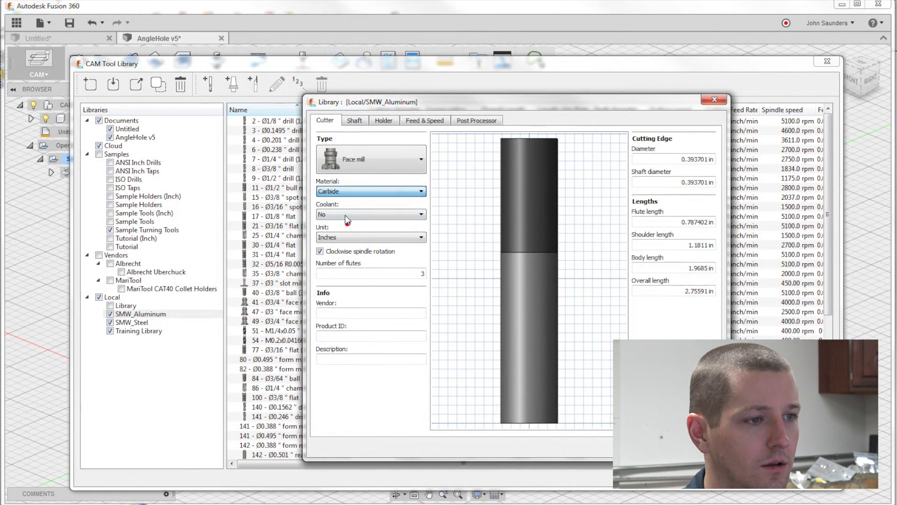
left_click(348, 214)
left_click(346, 230)
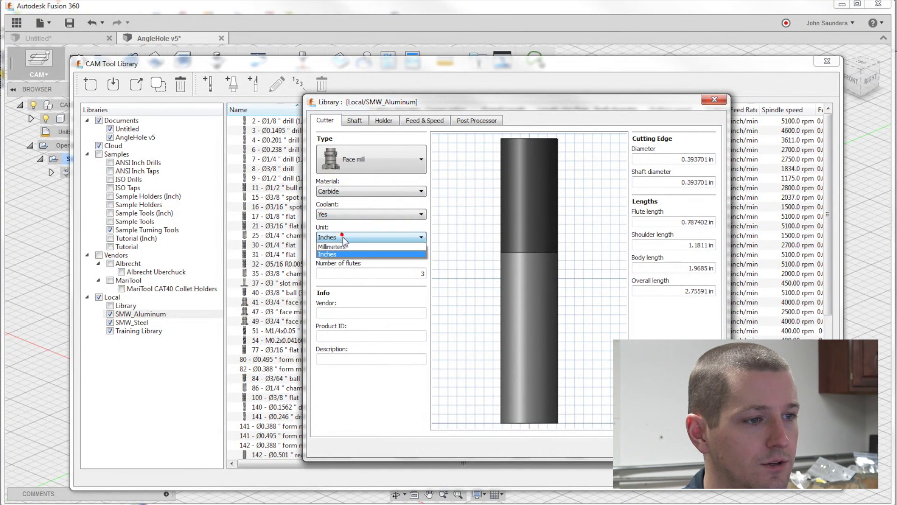
left_click(346, 244)
left_click(346, 273)
- Give the face mill 1 flute, vendor Tormach and a 2.75 in cutting diameter
type("1")
key("Tab")
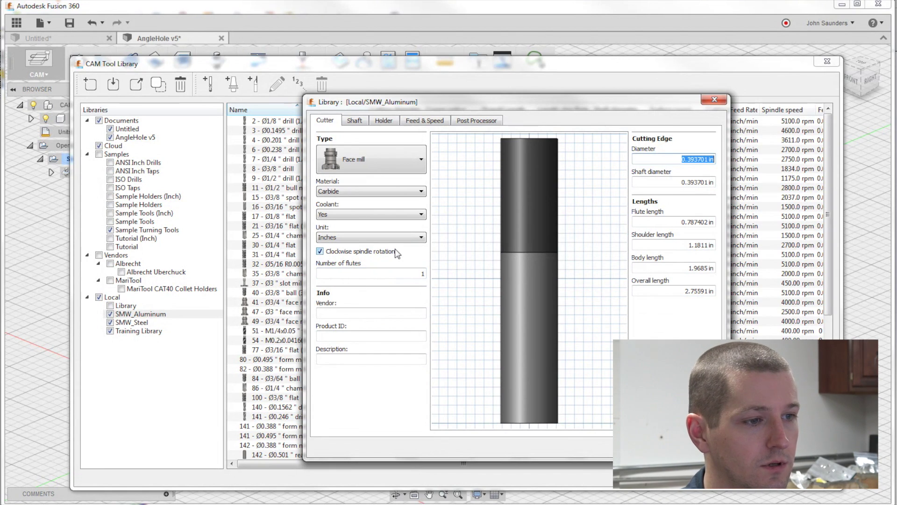
key("Tab")
left_click(404, 309)
type("Tormach")
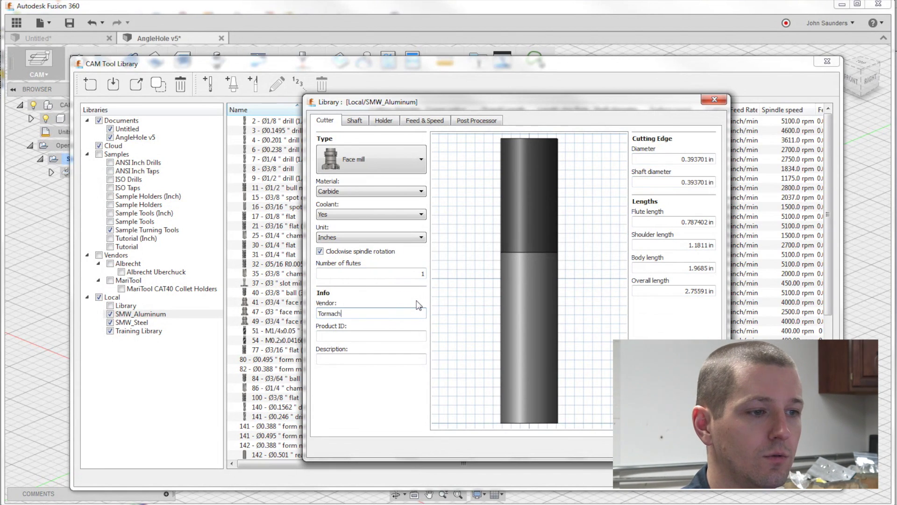
key("Tab")
left_click(658, 161)
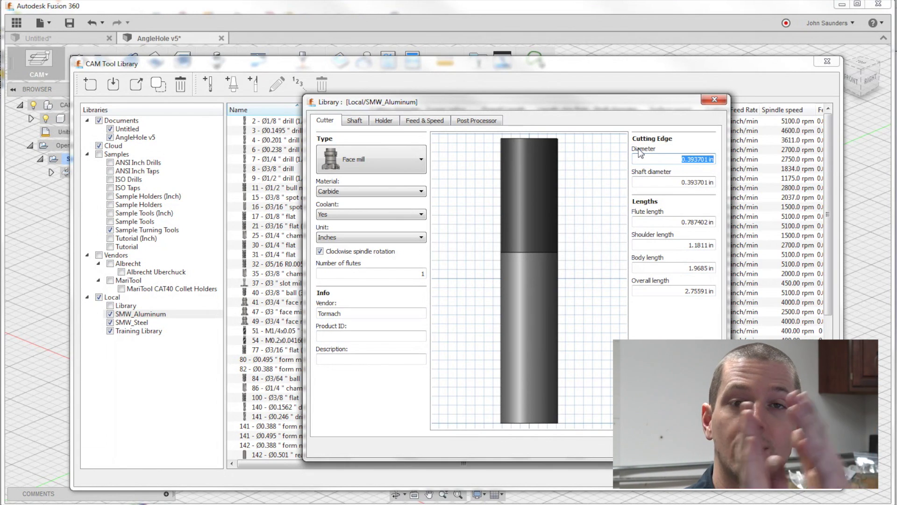
type("2.75")
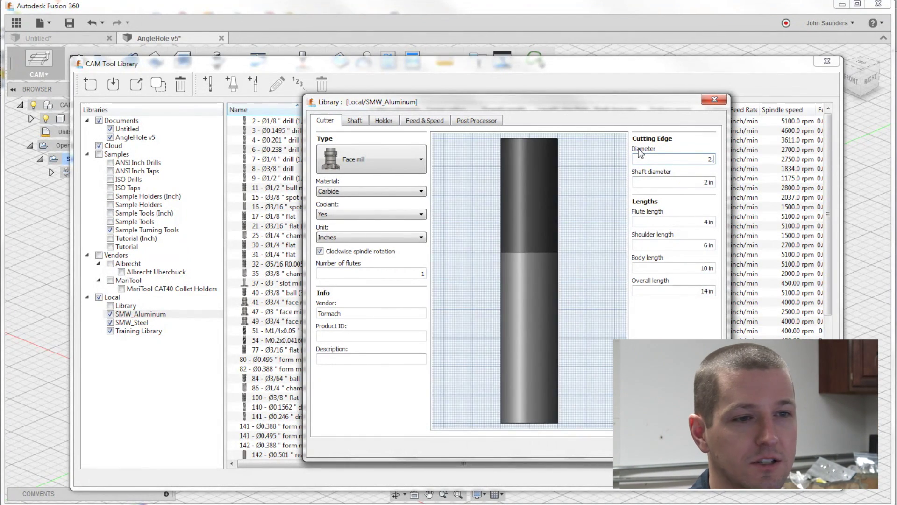
key("Tab")
- Enter flute length 0.5, shoulder length 1, body length 2 and overall length 2 in
left_click(670, 223)
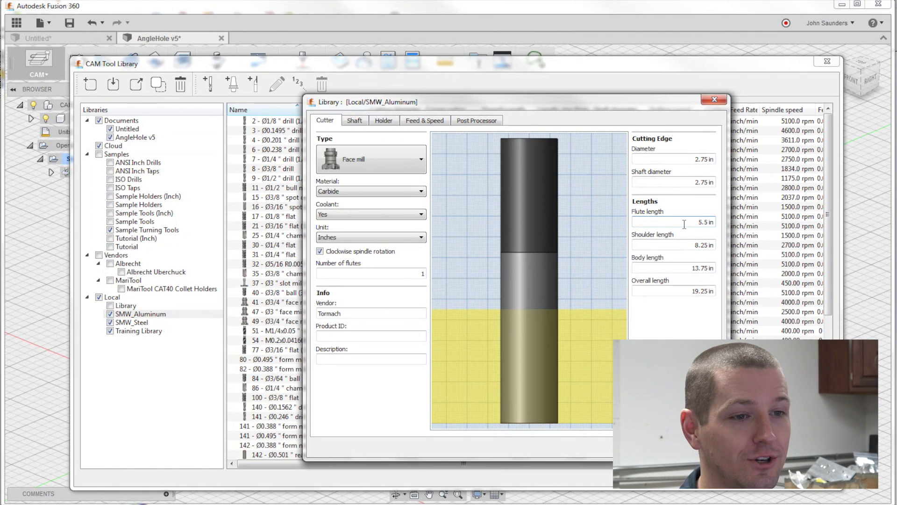
left_click(672, 292)
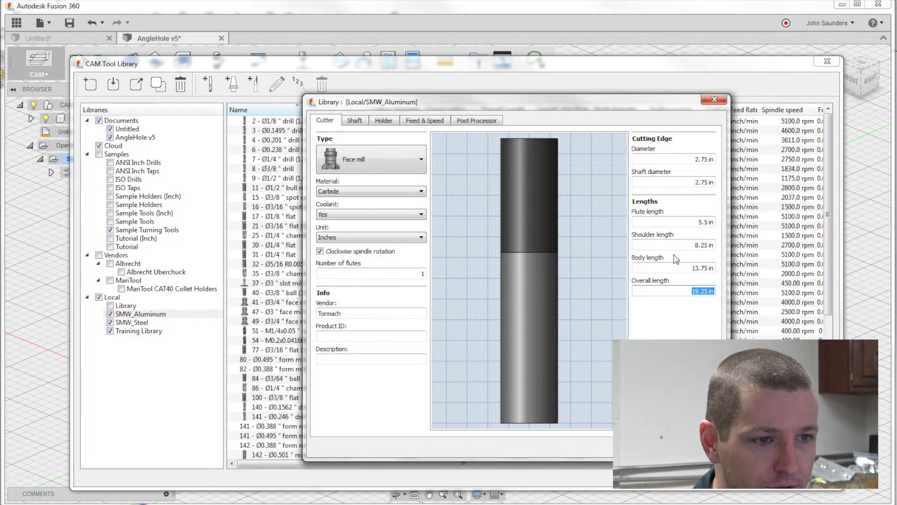
key("shift+Tab")
key("shift+Tab")
key("shift+Tab")
type(".")
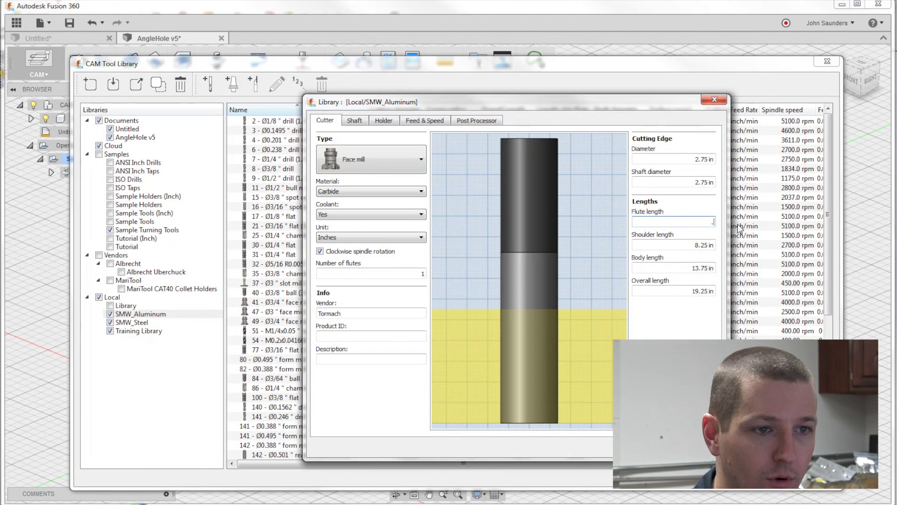
type("5")
key("Tab")
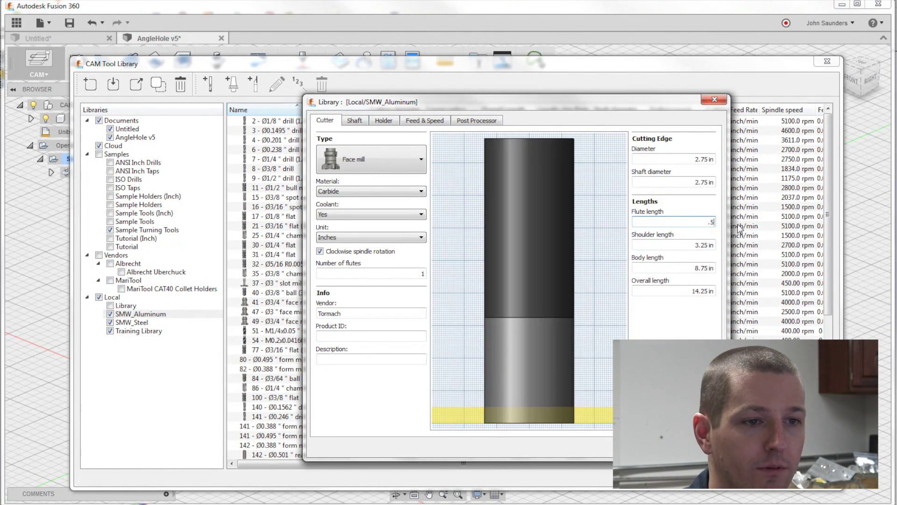
type("1")
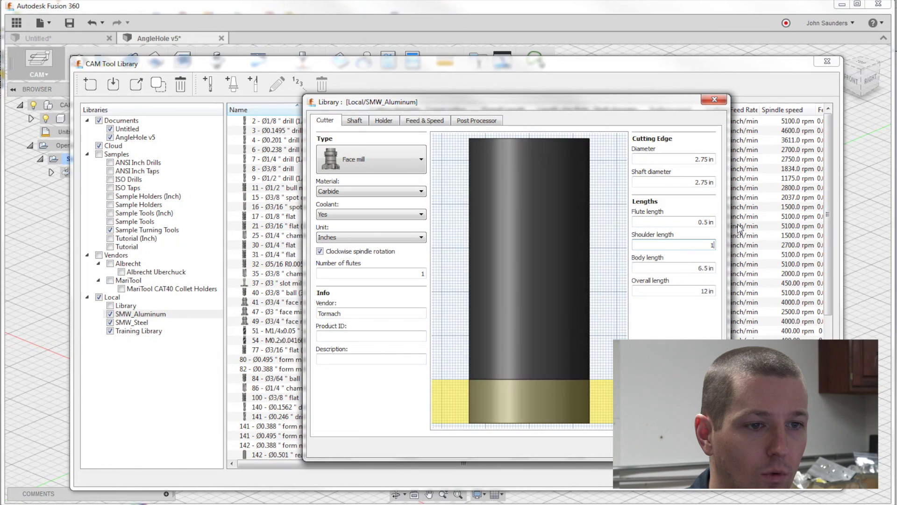
key("Tab")
type("2")
key("Tab")
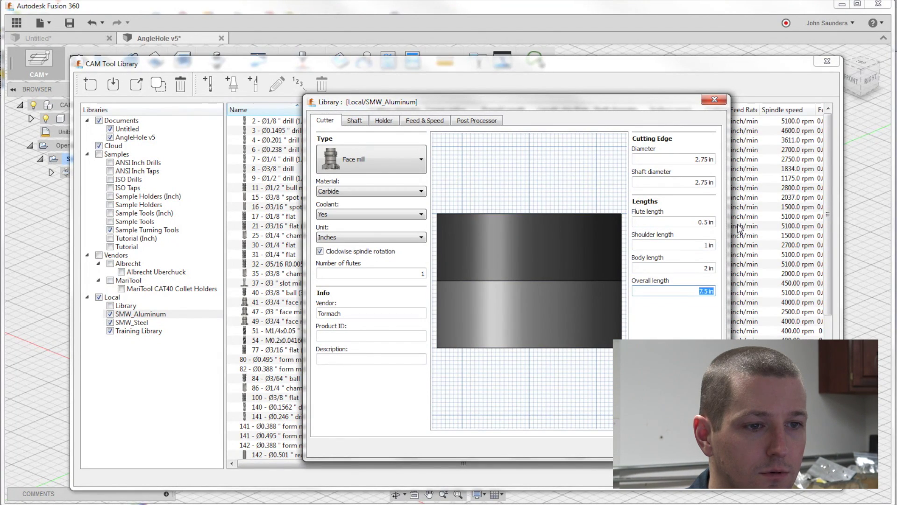
type("2")
key("Tab")
key("shift+Tab")
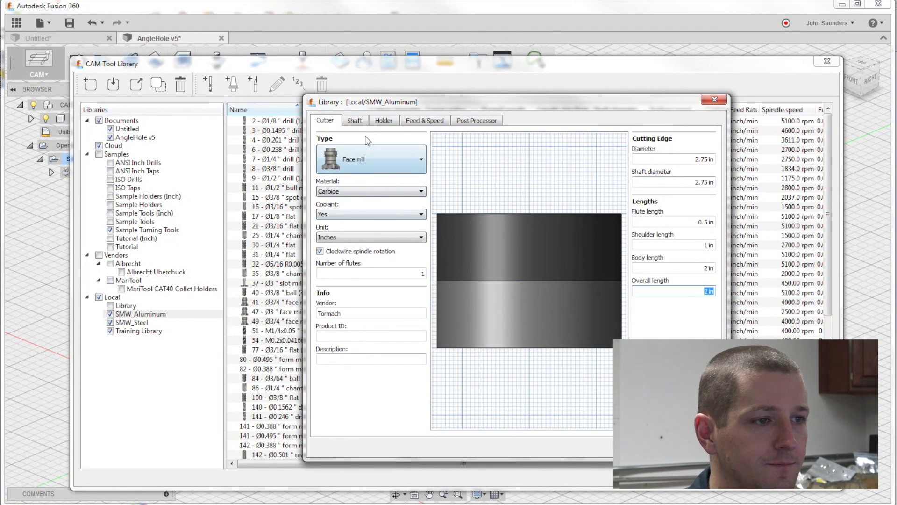
- Review the Shaft and Holder settings, then set the spindle speed to 2500 rpm
left_click(355, 119)
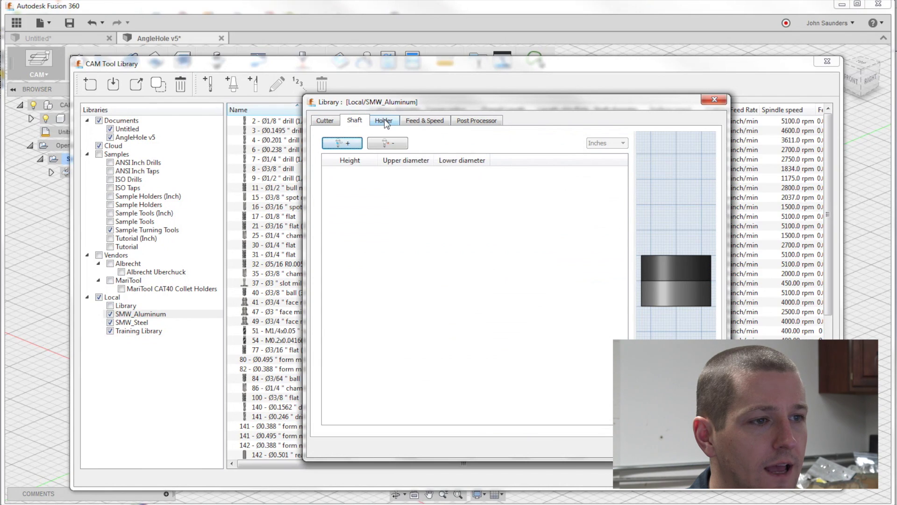
left_click(385, 121)
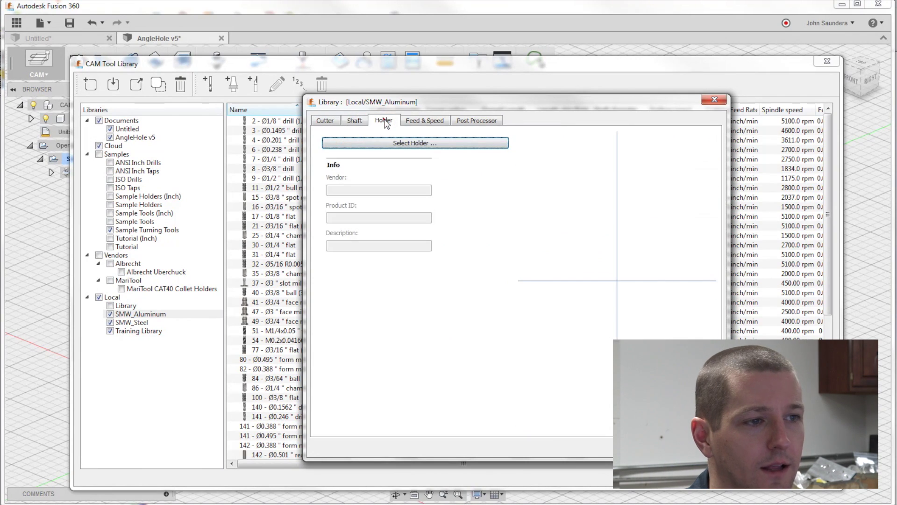
left_click(414, 123)
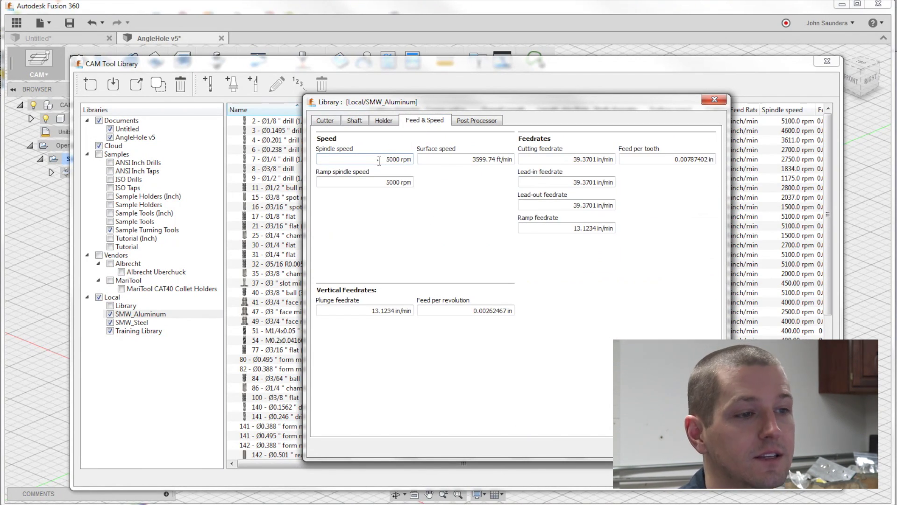
key("Tab")
type("2500")
key("Tab")
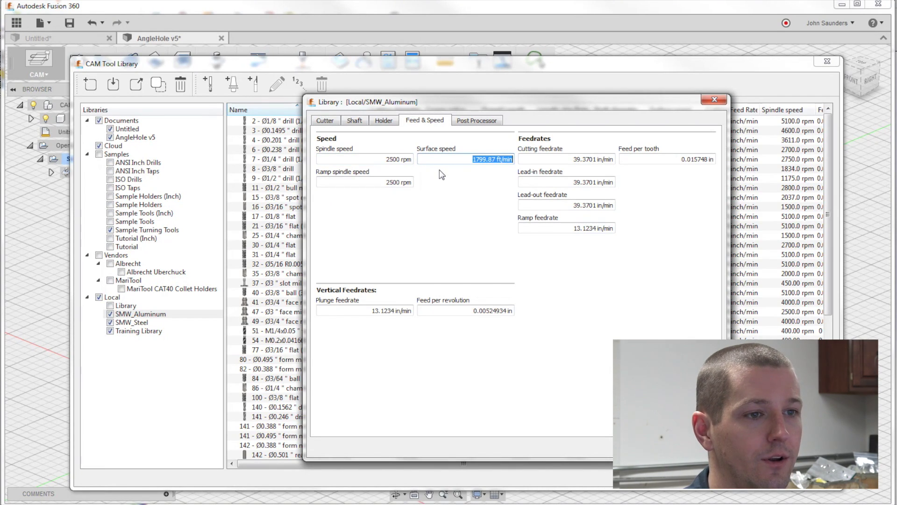
key("Tab")
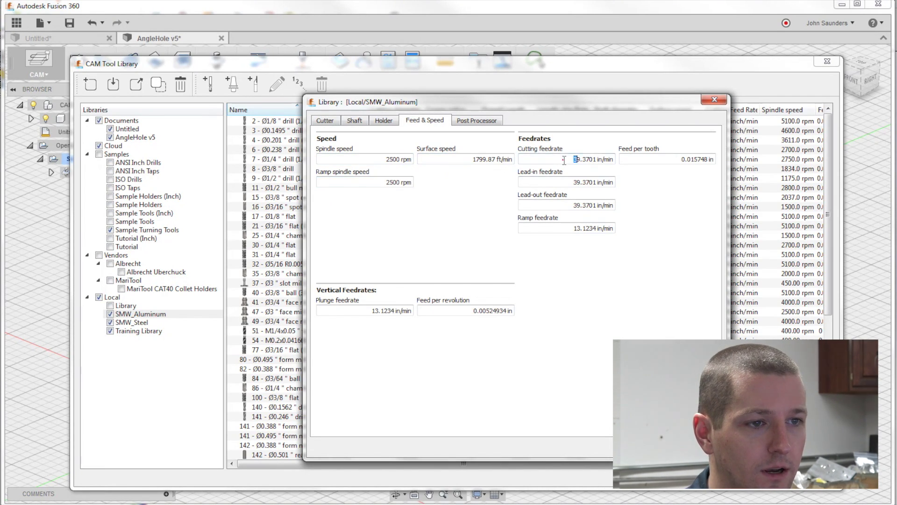
- Set a 20 in/min cutting feedrate, checking 0.008 in per tooth and tool number 147
left_click(561, 159)
type("20")
key("Tab")
left_click(653, 162)
left_click(652, 162)
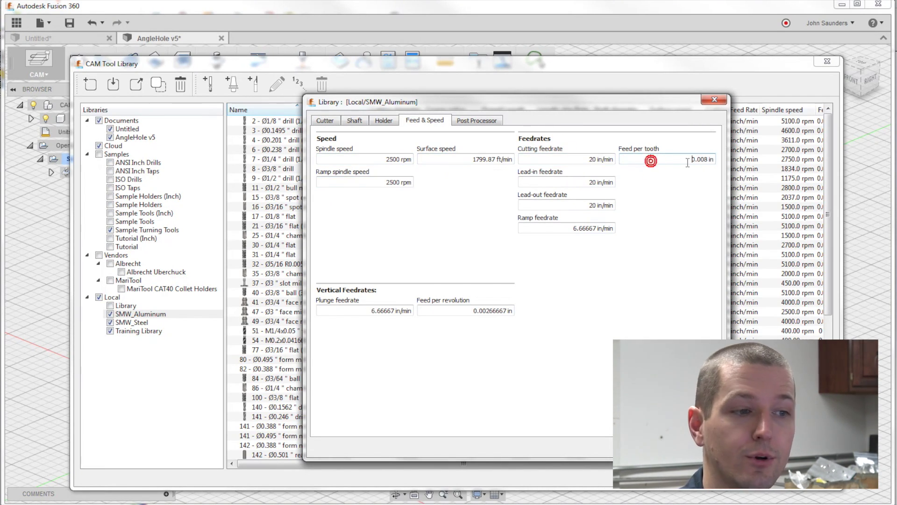
left_click(468, 310)
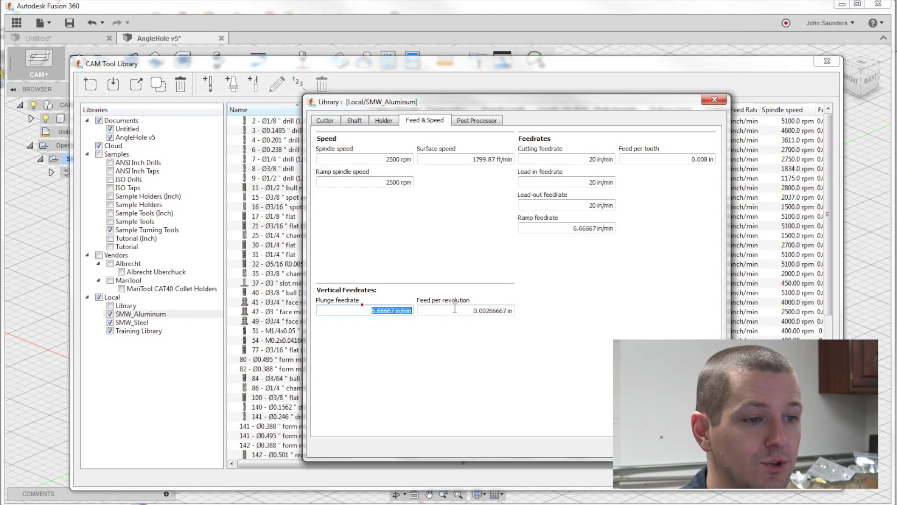
left_click(477, 121)
left_click(363, 158)
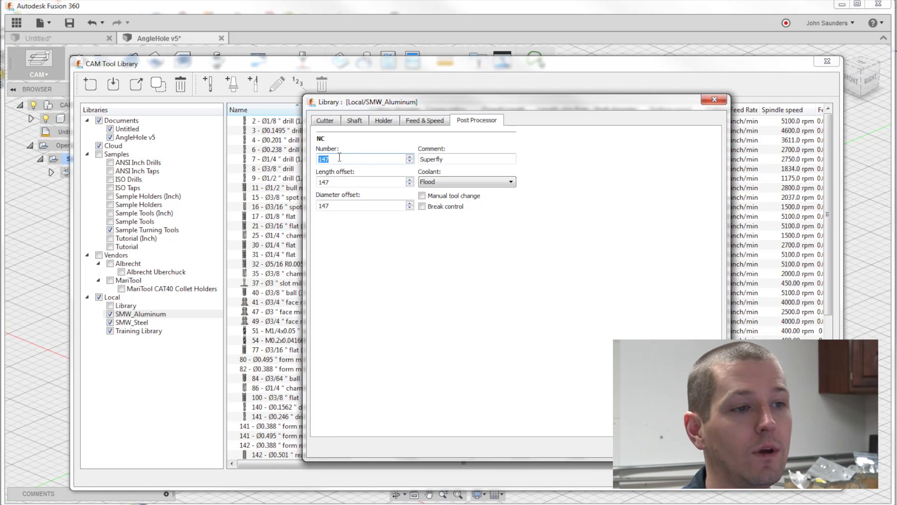
- Accept the tool, locate 147 Ø2 3/4 face mill in SMW_Aluminum, and close the library
key("Return")
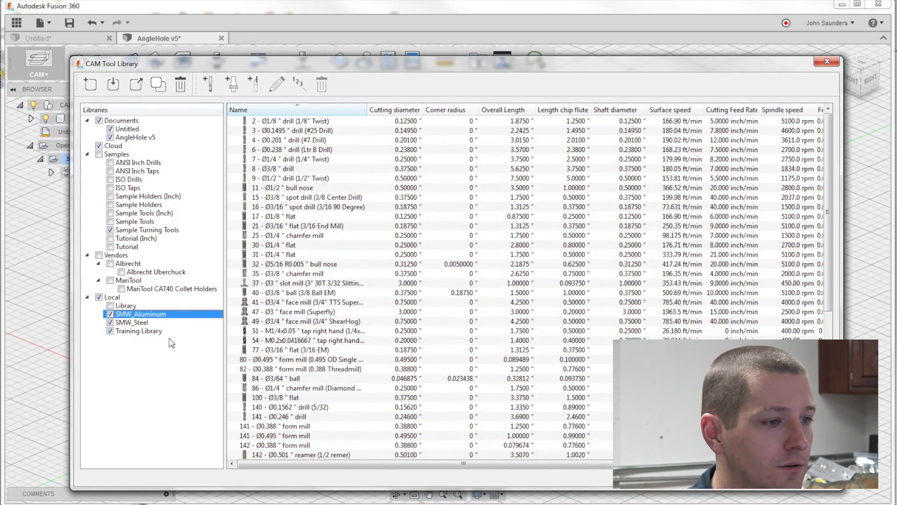
left_click_drag(829, 221, 832, 303)
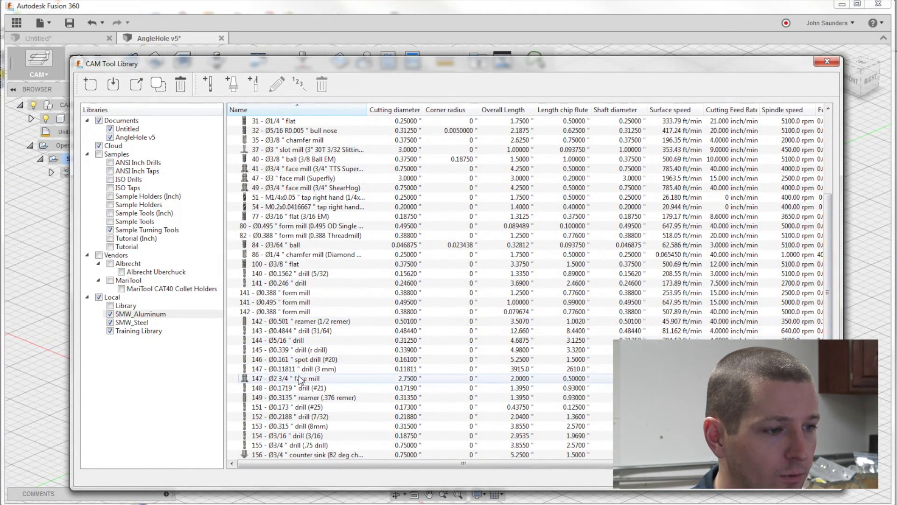
left_click(336, 378)
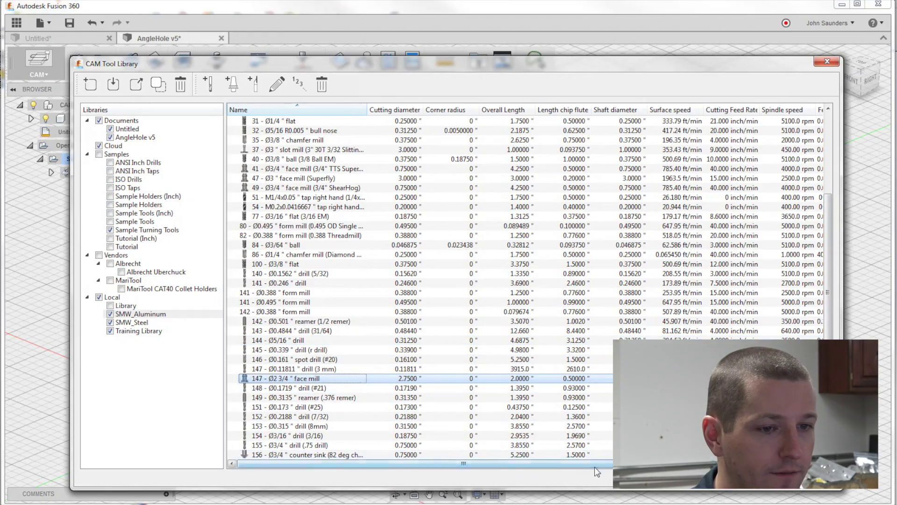
left_click_drag(463, 463, 262, 464)
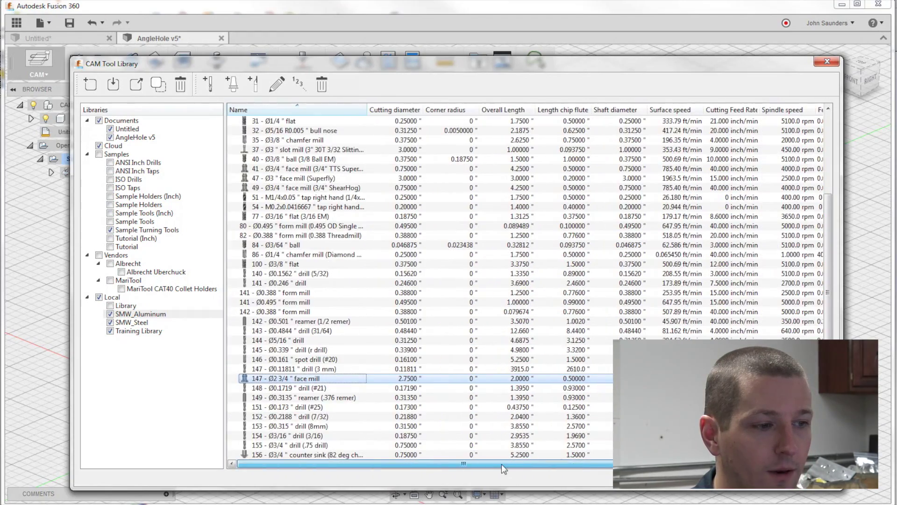
left_click(827, 61)
- Create a 2D Face operation with the 147 Ø2 3/4 face mill, generating the Face3 toolpath
left_click(139, 75)
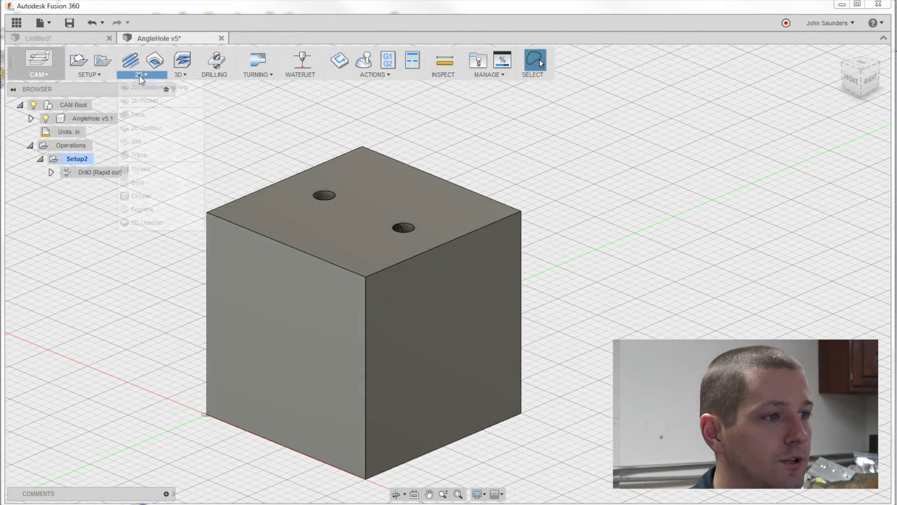
left_click(140, 113)
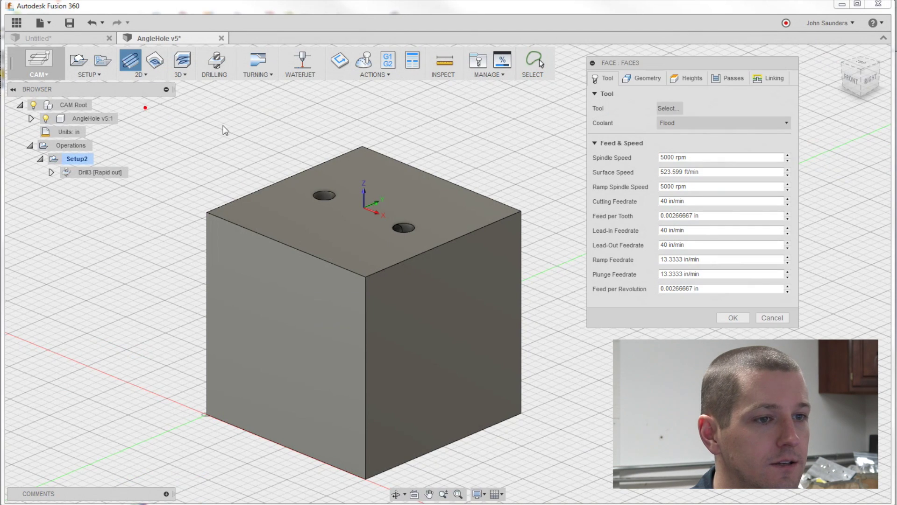
left_click(670, 109)
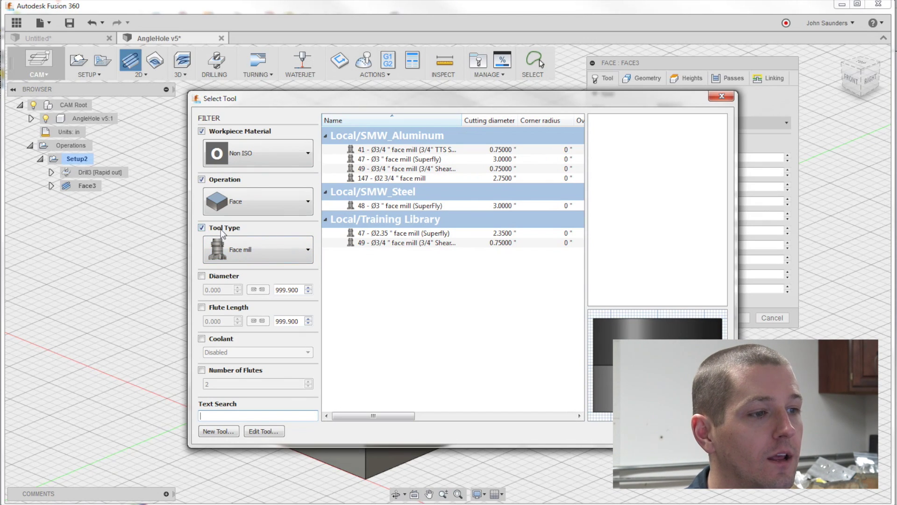
left_click(378, 180)
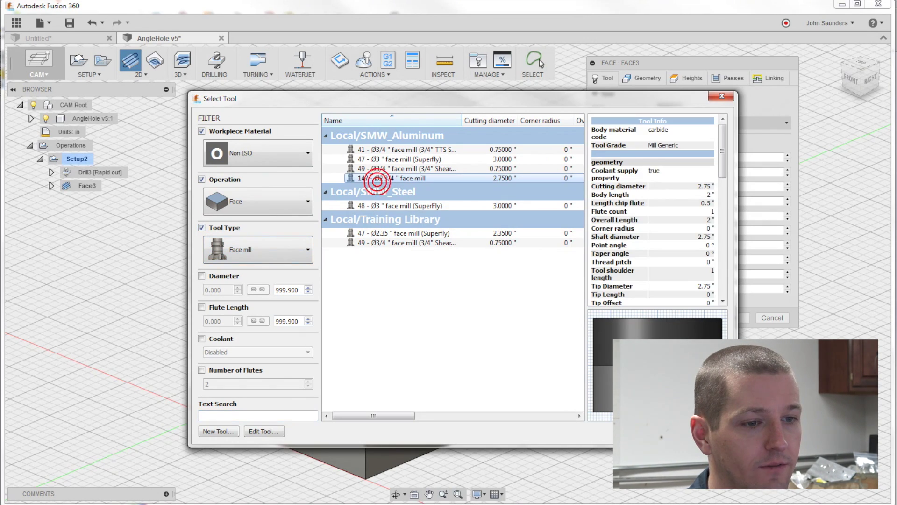
double_click(377, 180)
left_click(728, 333)
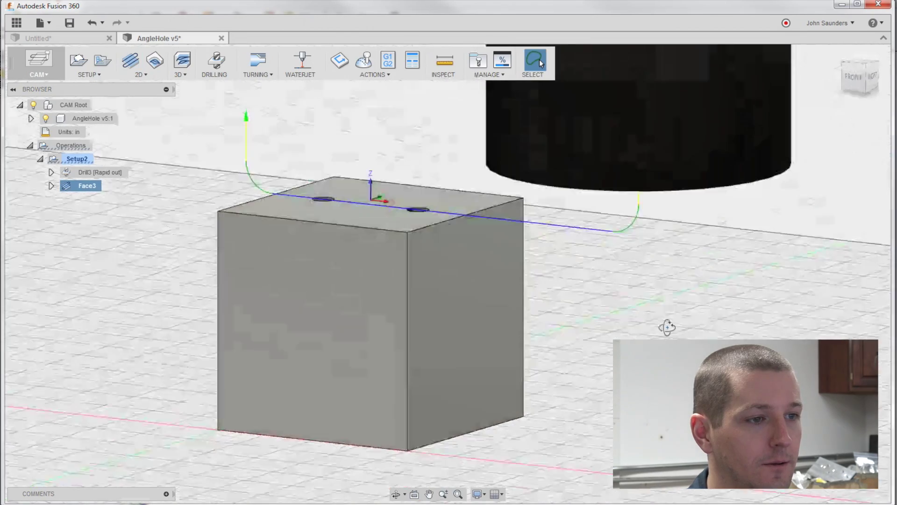
scroll(667, 327, "down", 3)
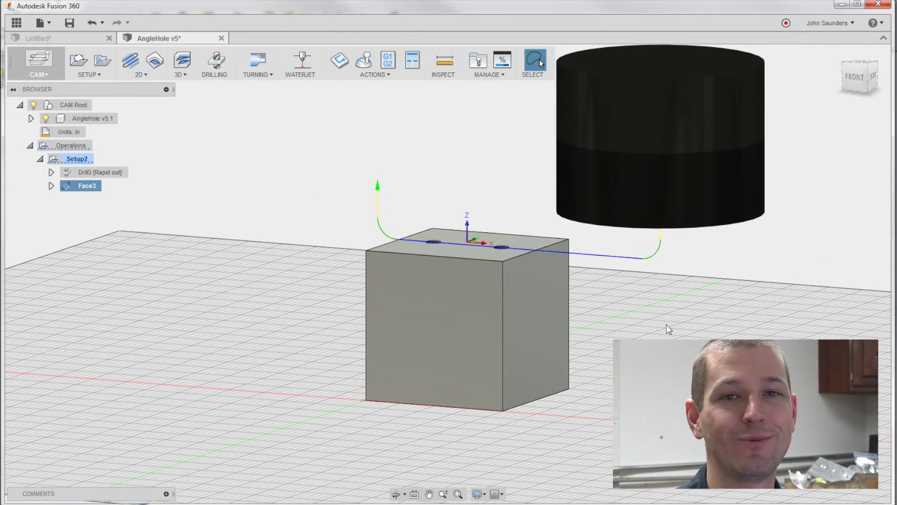